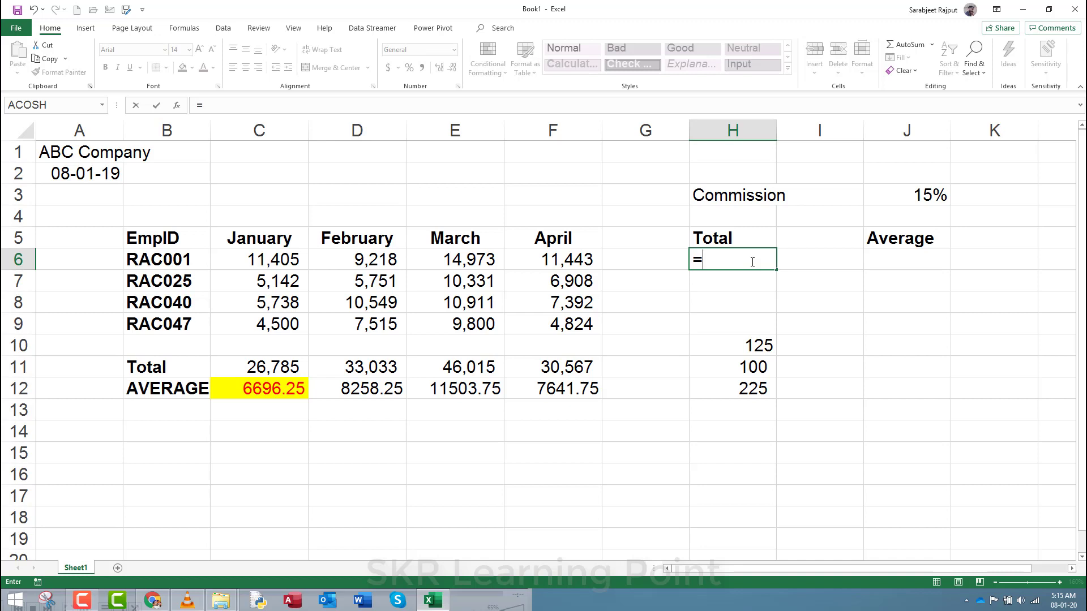
- Complete the RAC001 total in H6 with the formula =SUM(C6:F6)
type("s")
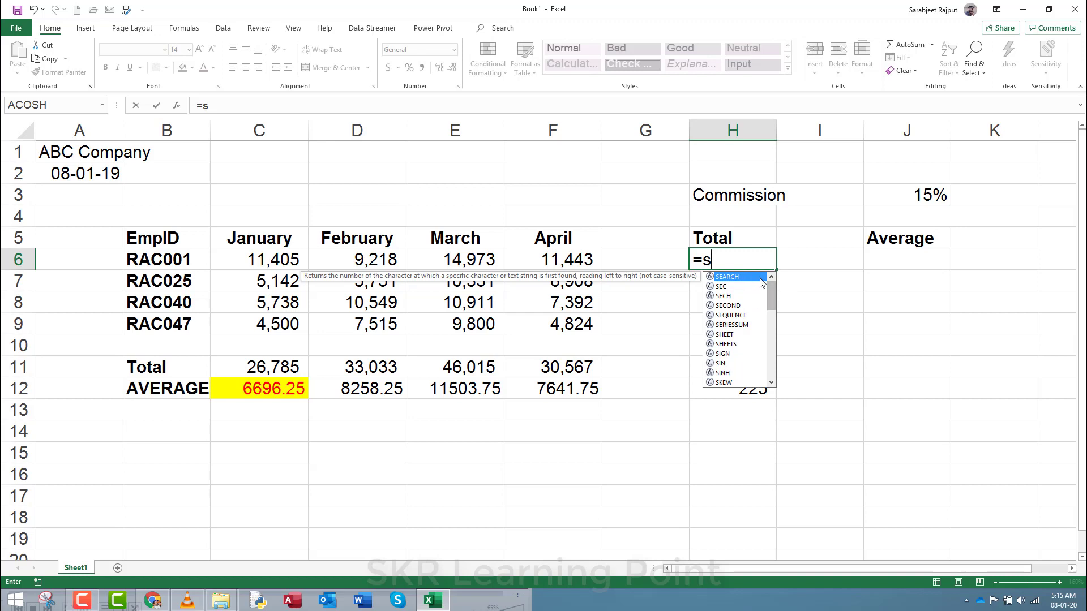
mouse_move(770, 291)
left_mouse_down()
mouse_move(777, 381)
mouse_move(774, 271)
left_mouse_up()
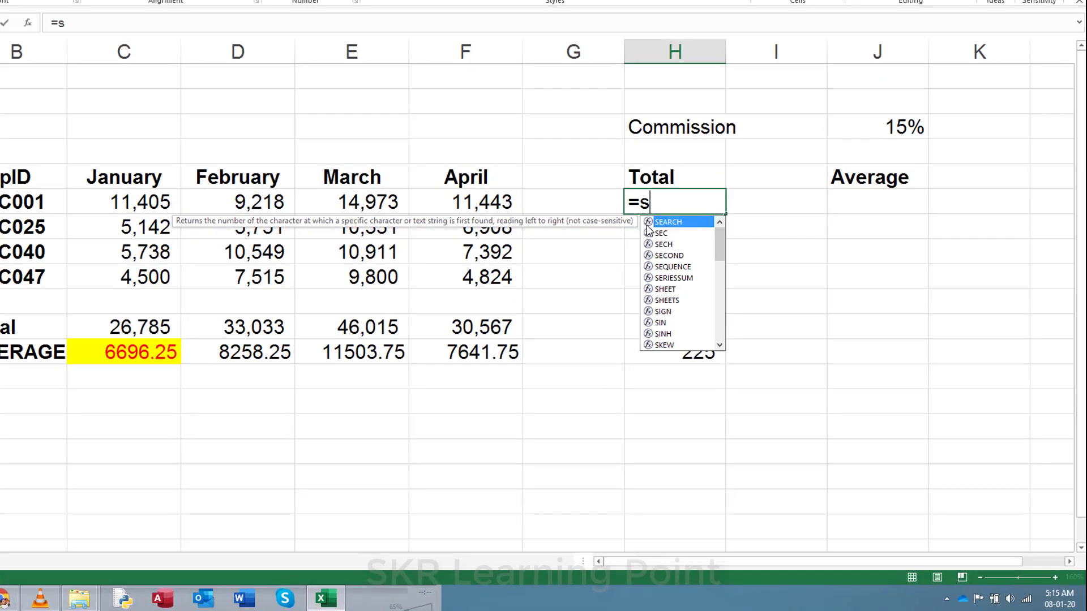
mouse_move(716, 234)
left_mouse_down()
mouse_move(702, 325)
mouse_move(706, 218)
left_mouse_up()
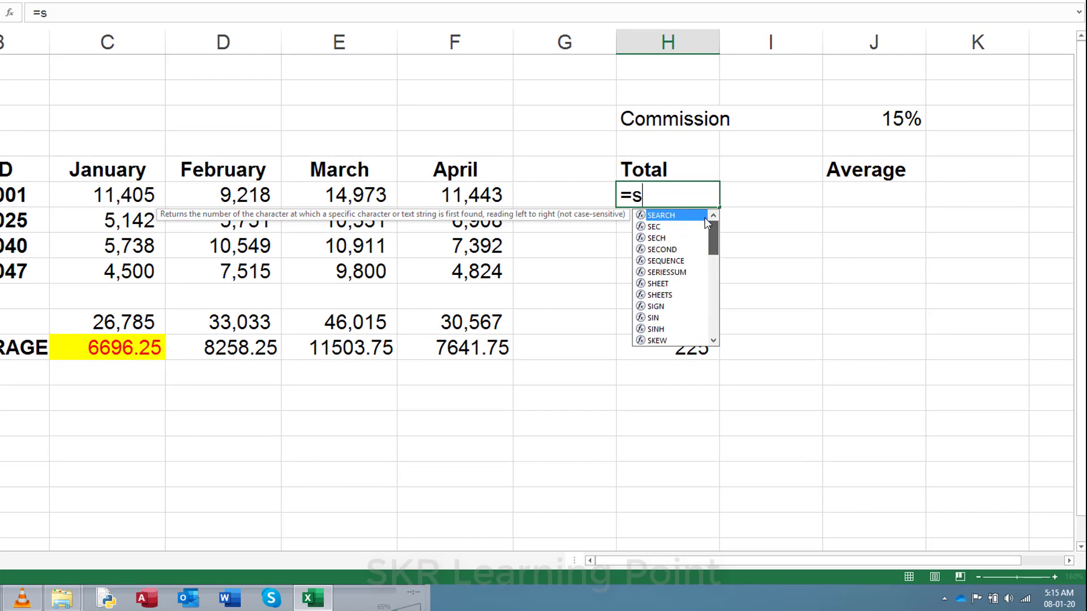
type("um")
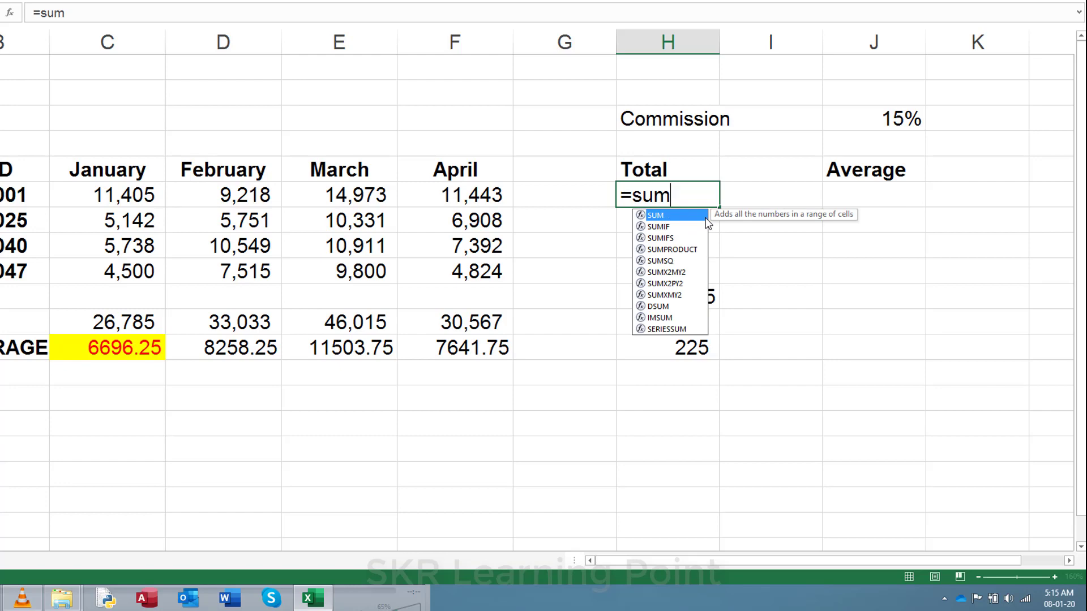
type("(")
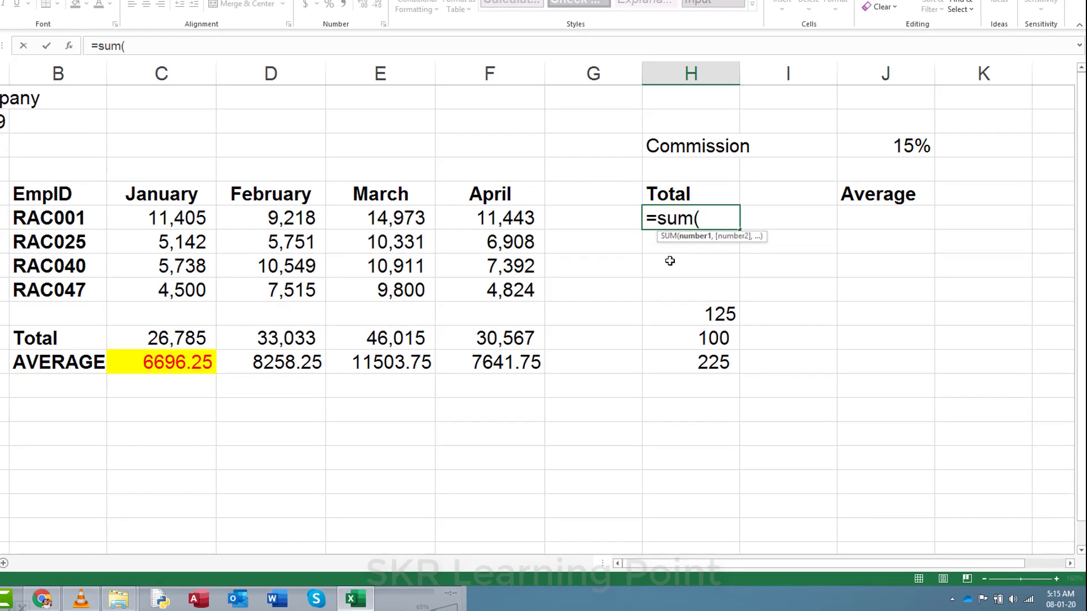
left_click(143, 215)
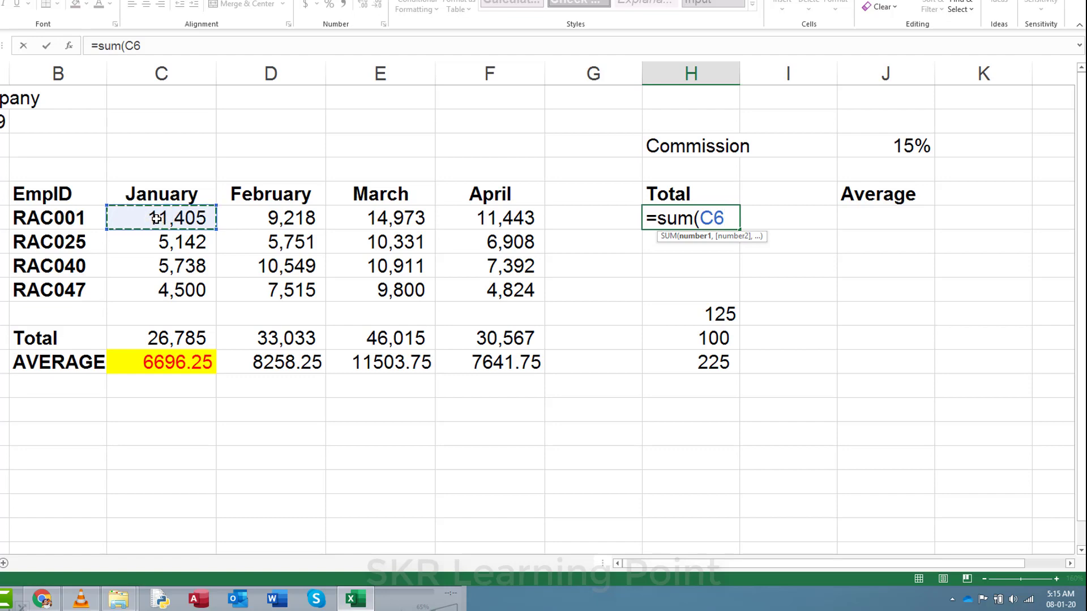
left_click_drag(156, 219, 511, 219)
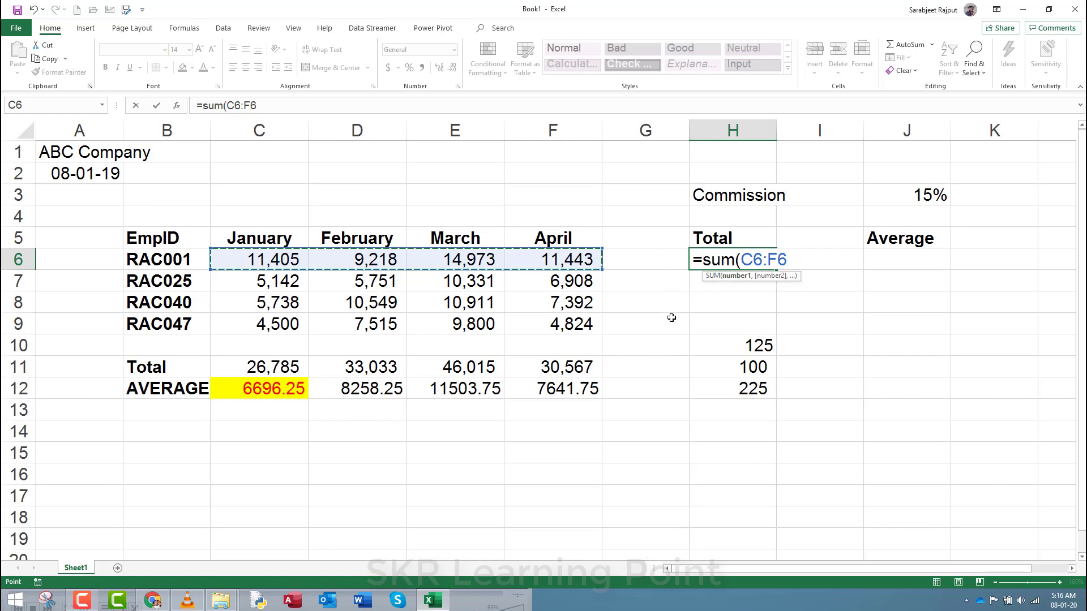
type(")")
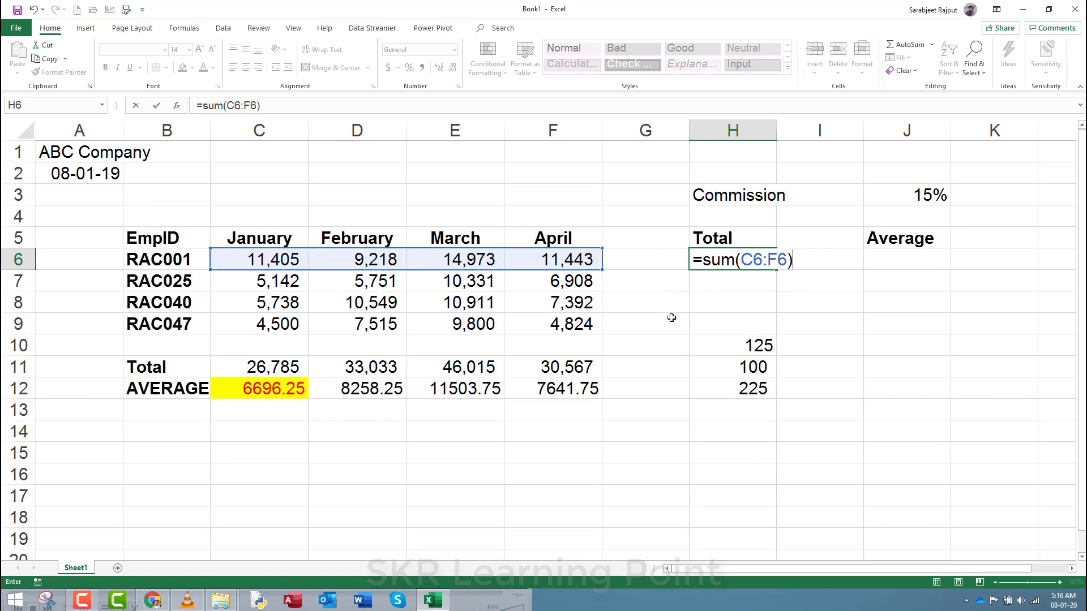
key("Return")
key("Up")
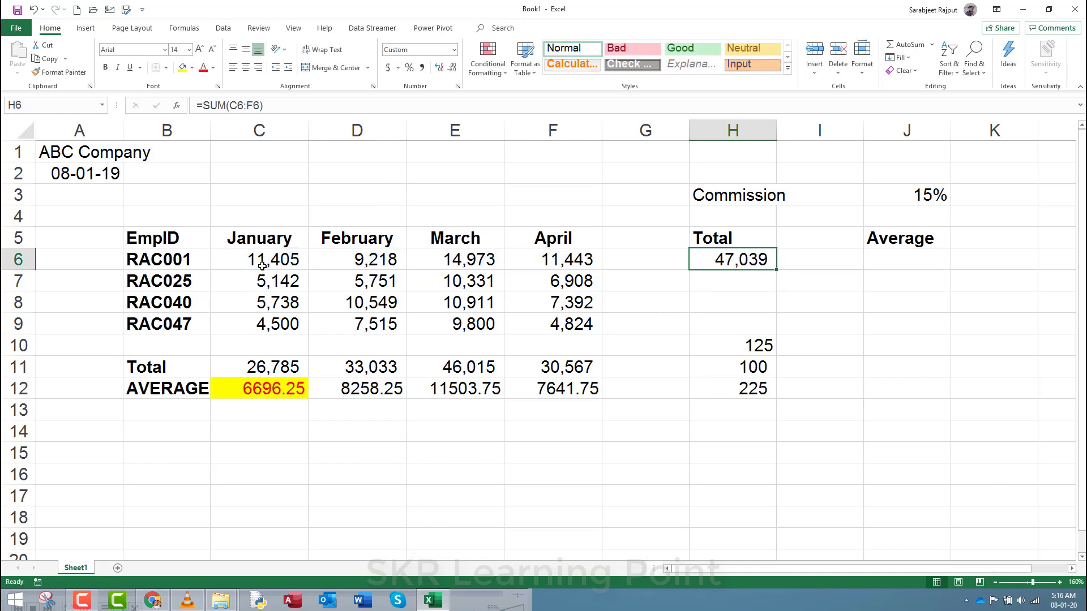
- Check the H6 total against the sum of the RAC001 monthly values in C6:F6, and inspect its formula
left_click_drag(262, 266, 566, 261)
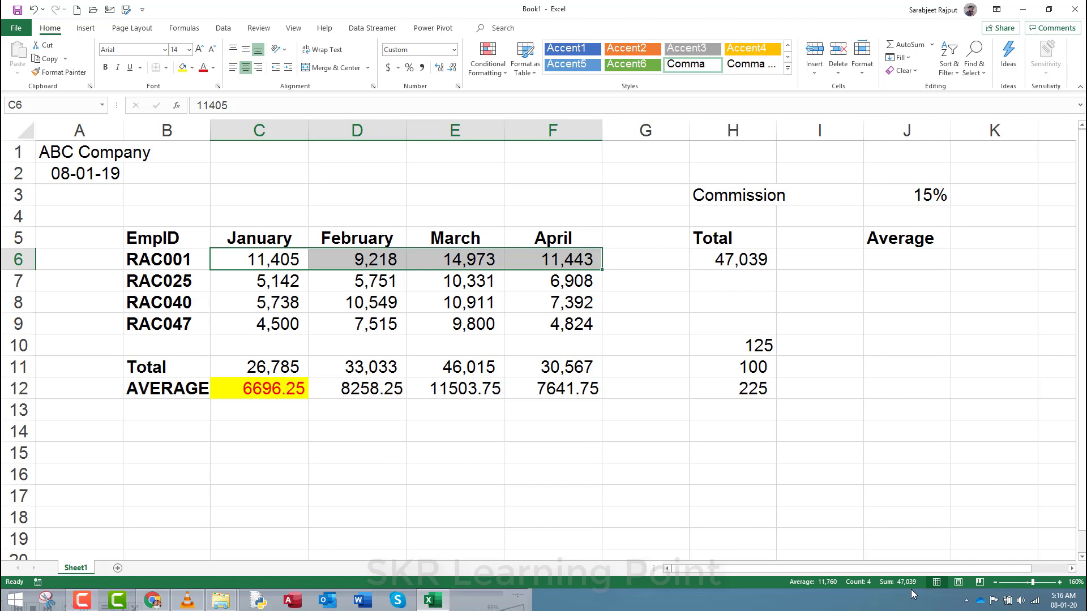
left_click(727, 261)
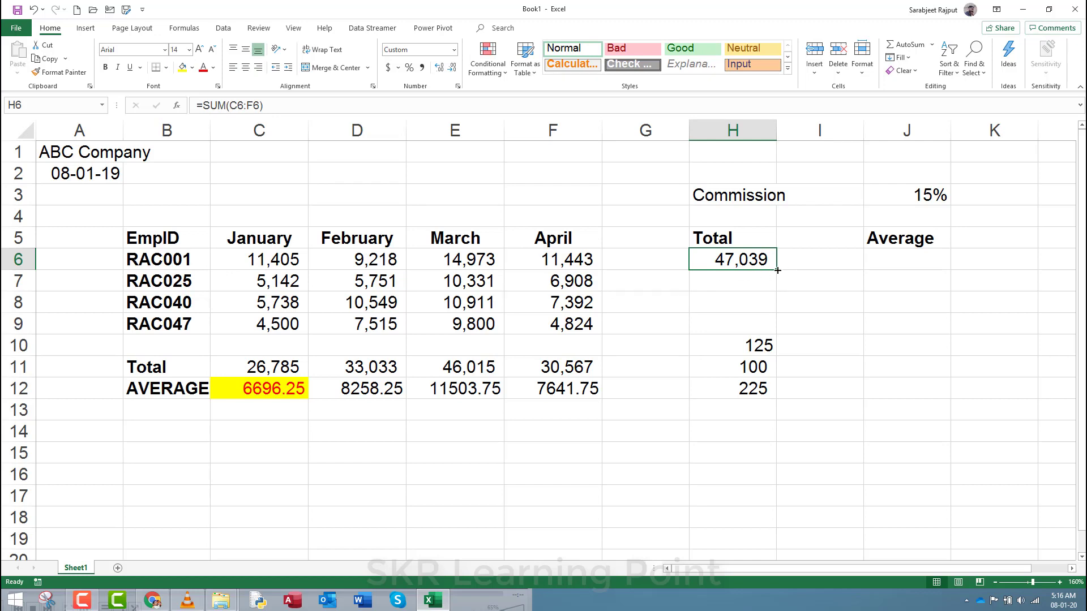
double_click(759, 262)
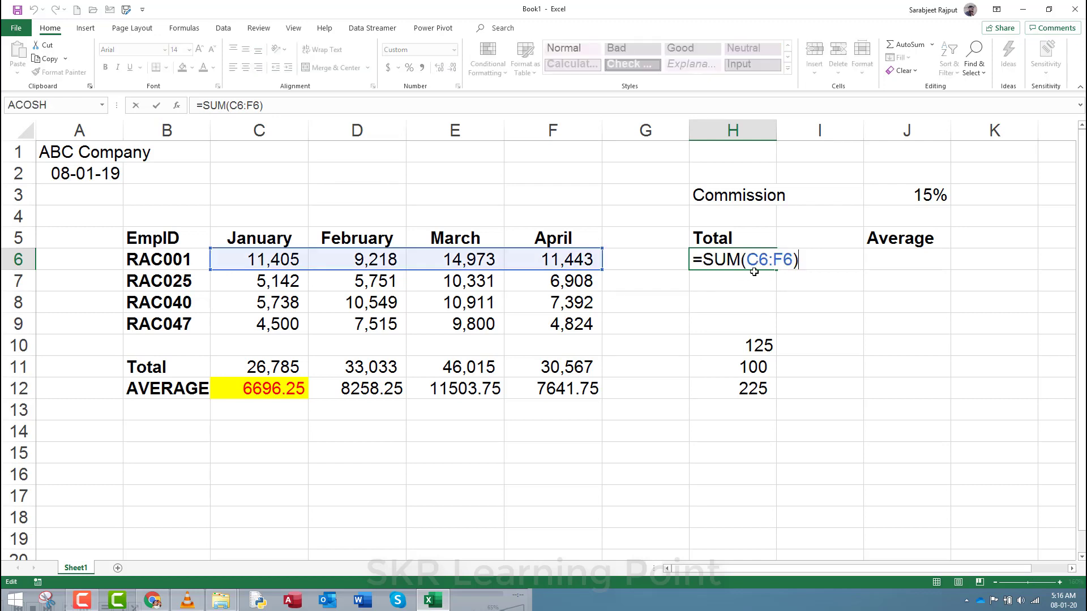
key("Escape")
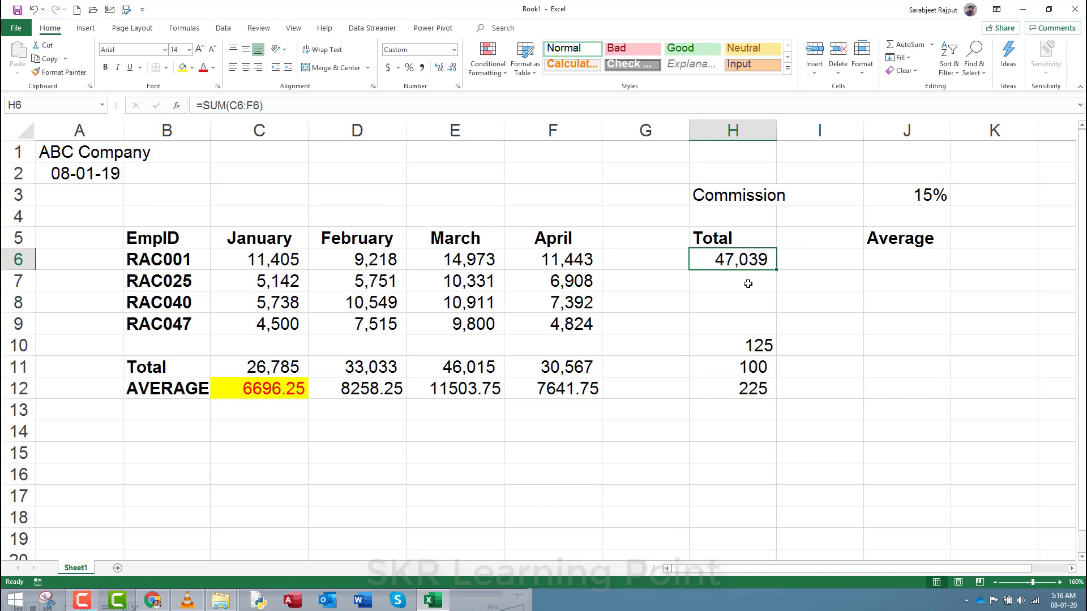
- Begin a SUM formula in H7 for the RAC025 total, accepting the suggested SUM function
left_click(748, 284)
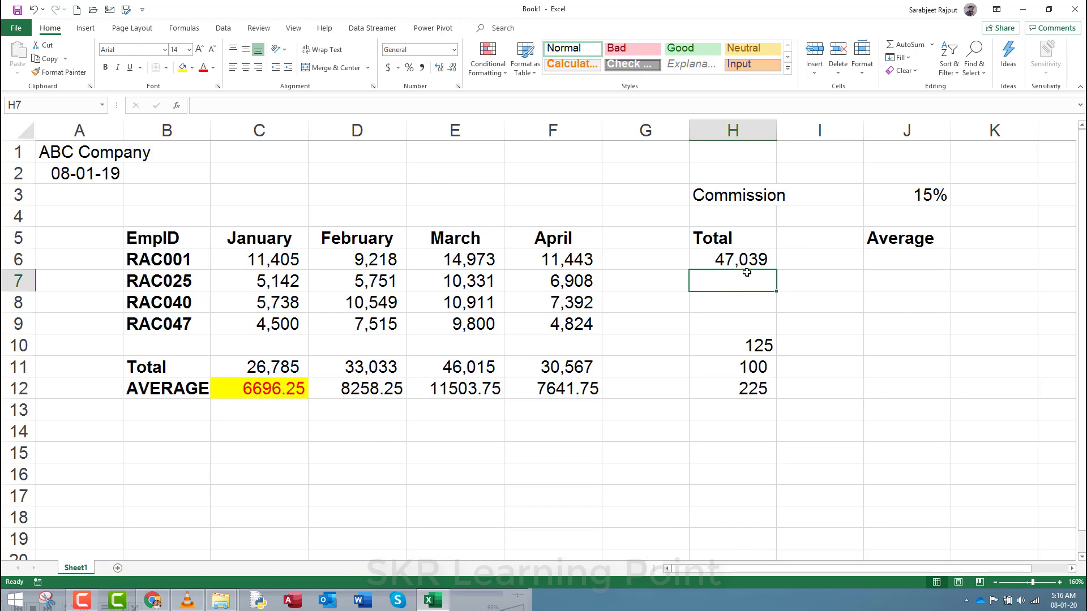
type("=")
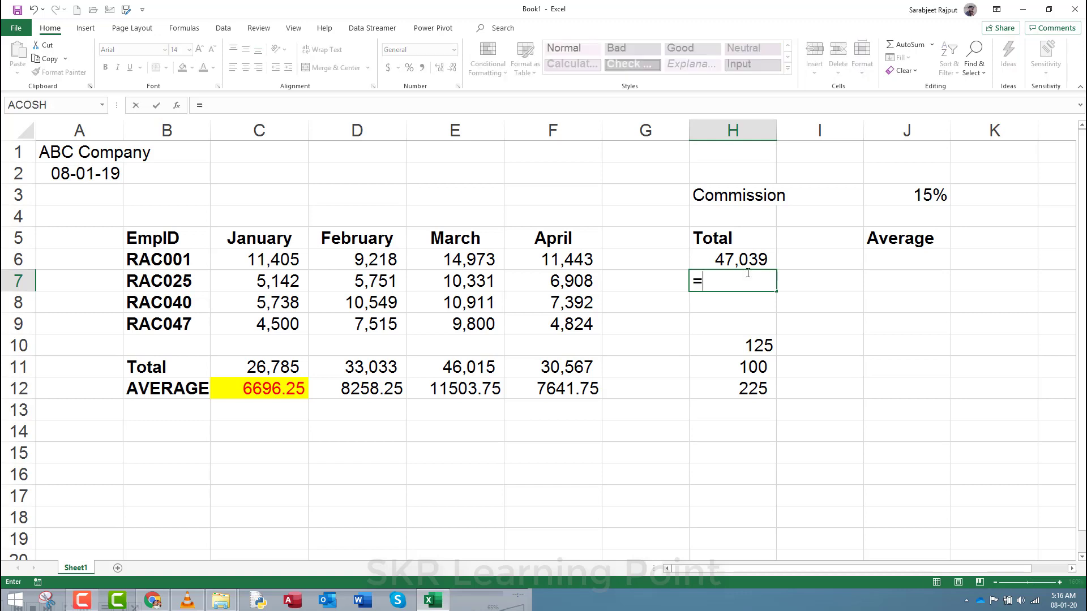
type("sum")
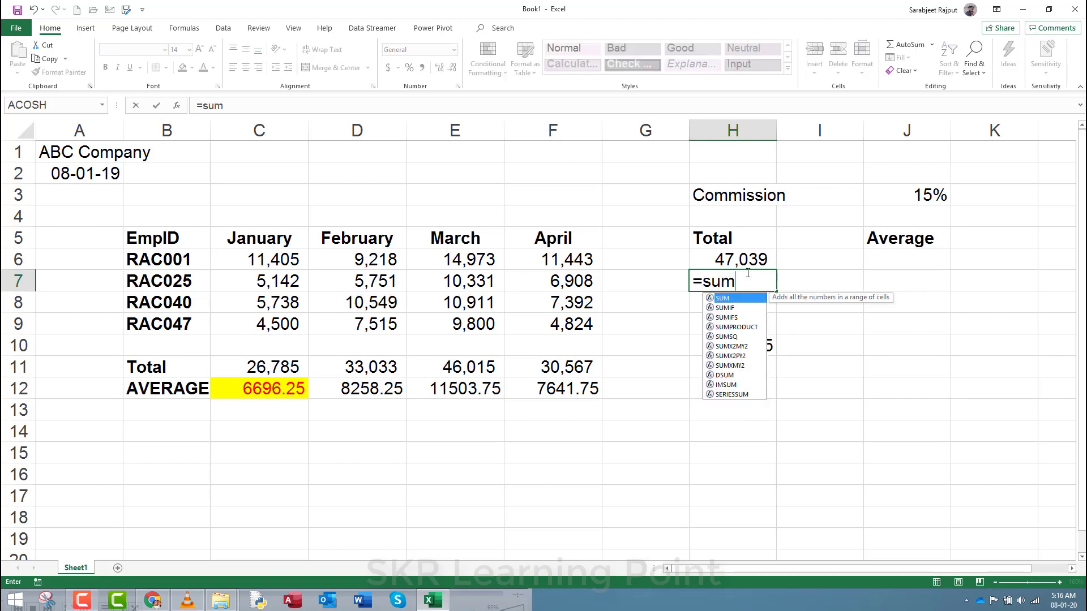
key("Tab")
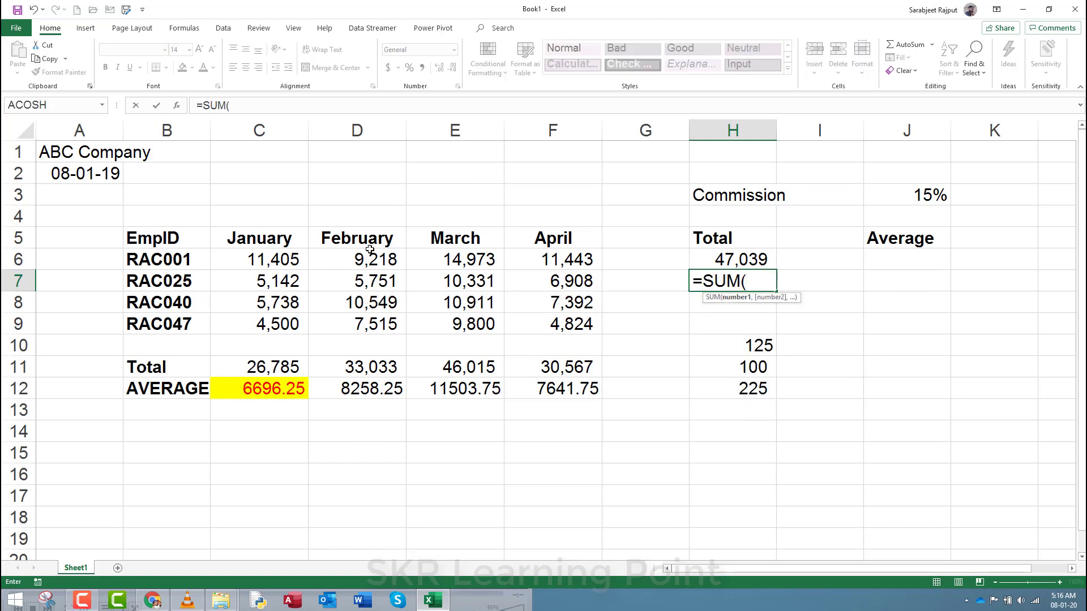
left_click_drag(257, 284, 535, 282)
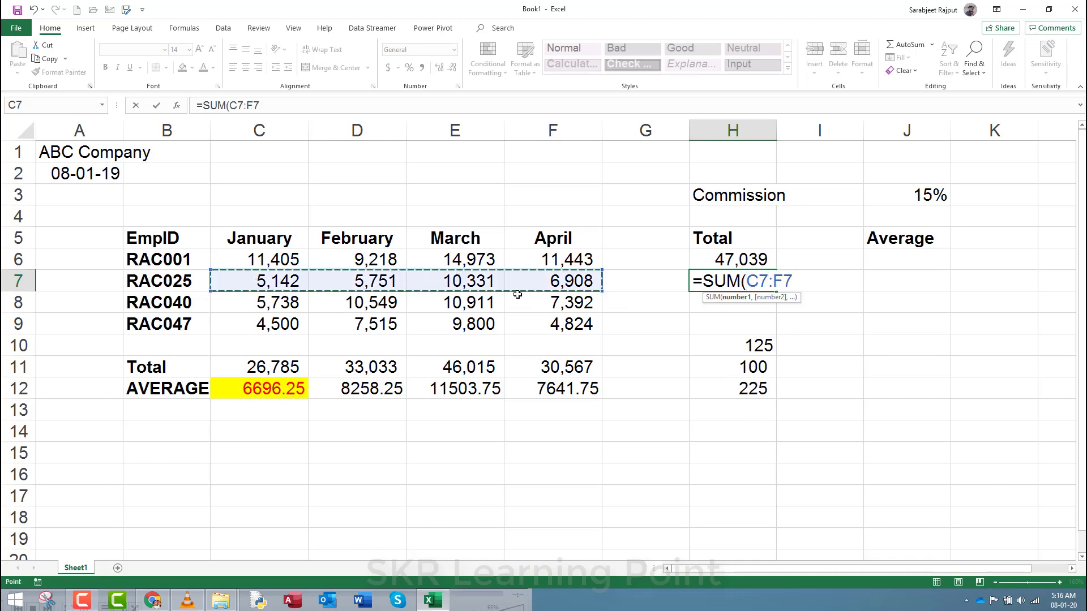
key("BackSpace")
key("BackSpace")
key("BackSpace")
key("BackSpace")
key("BackSpace")
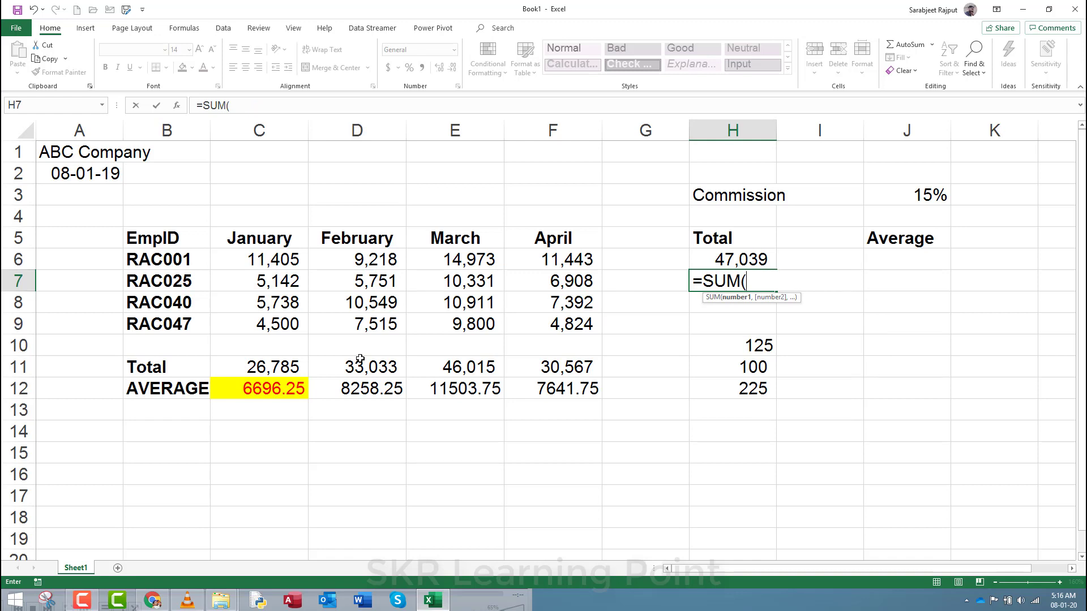
- Enter the range c7:f9 as the argument of the SUM formula in H7
type("c7")
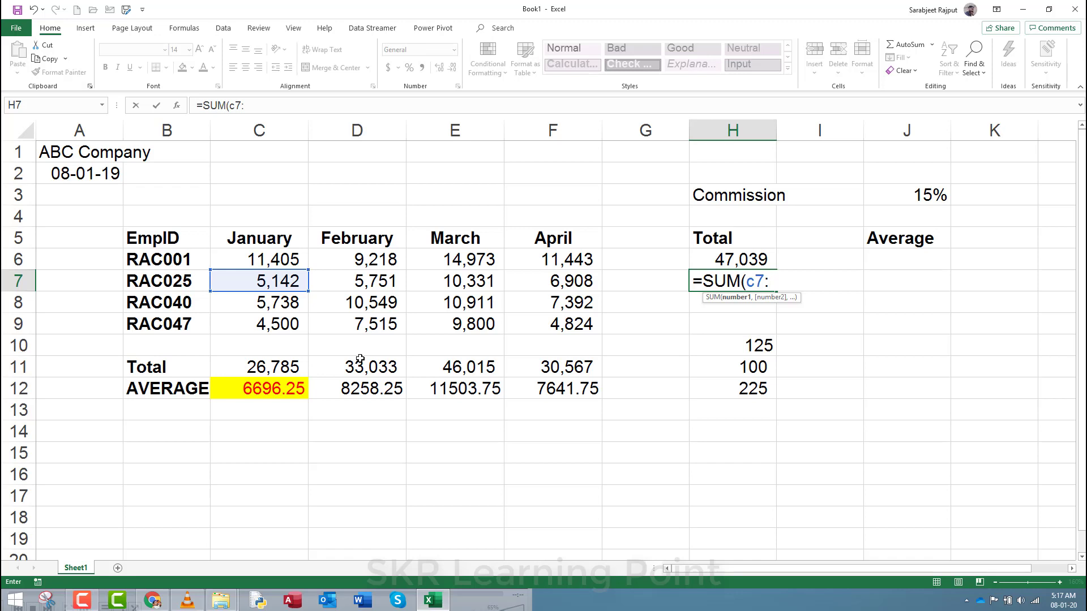
type(":c")
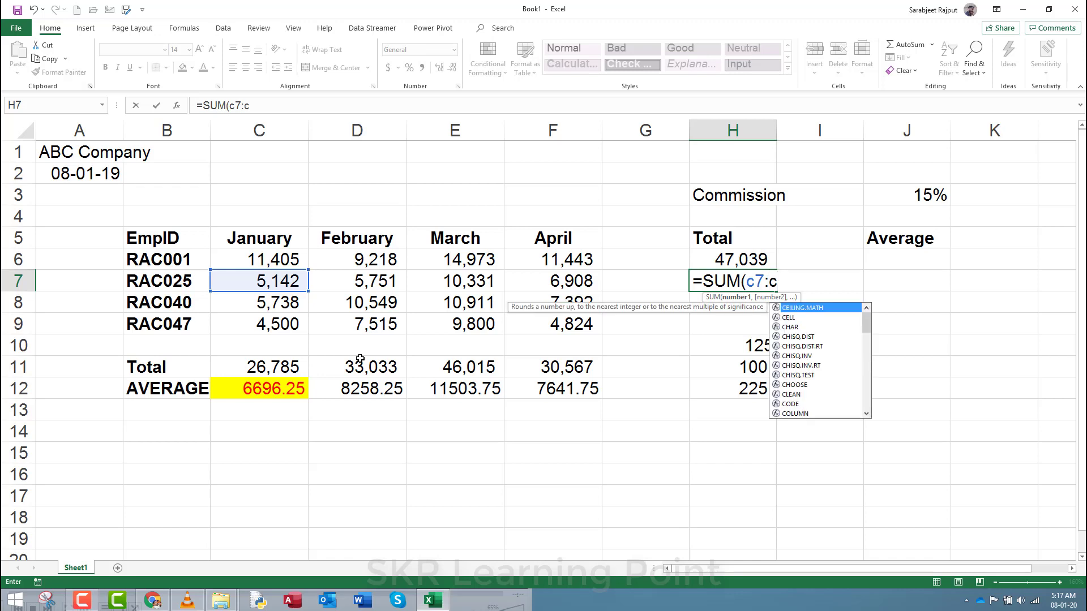
key("BackSpace")
type("f")
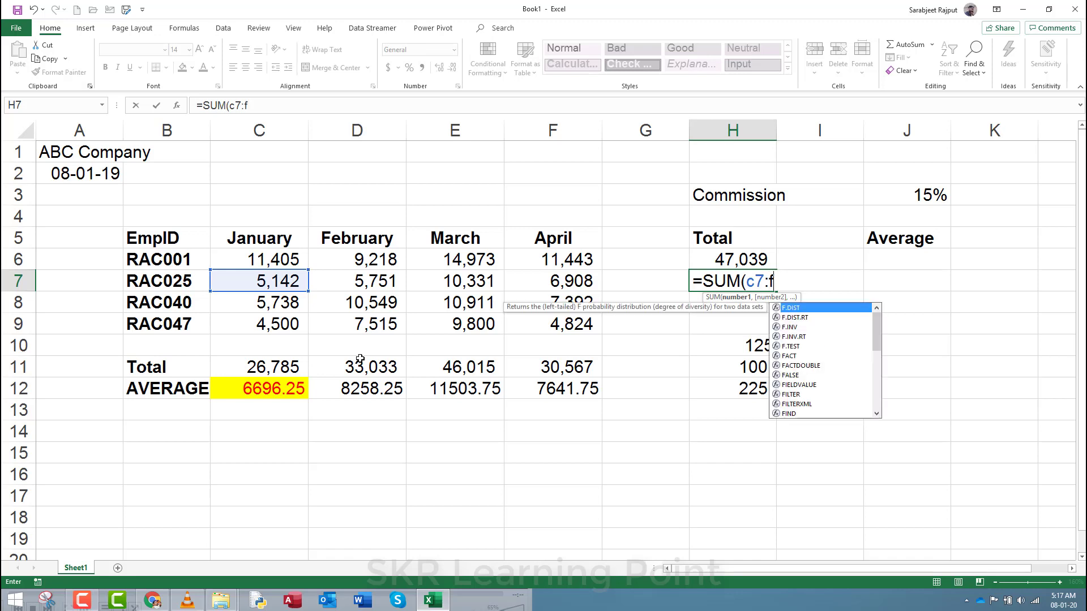
type("9")
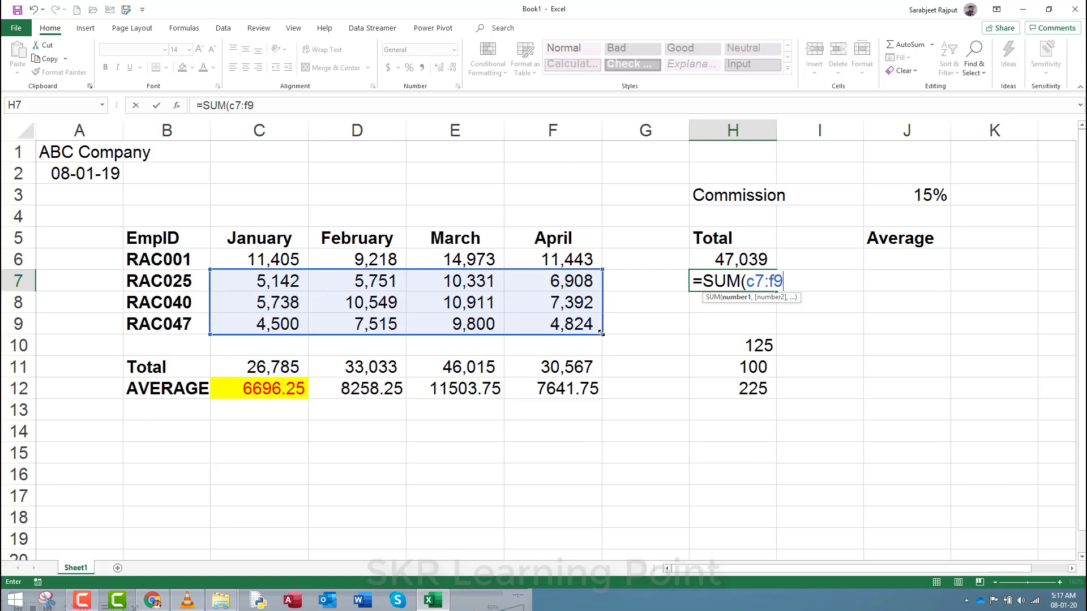
- Adjust the range referenced by the H7 formula to C7:F7 and complete it as =SUM(C7:F7)
left_click_drag(600, 331, 600, 297)
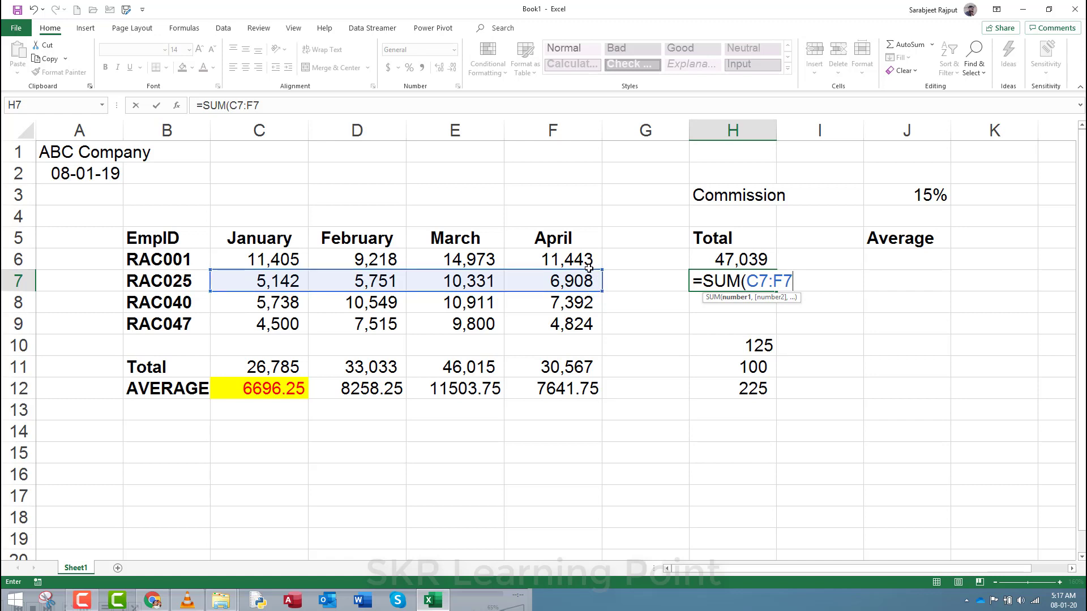
left_click_drag(588, 276, 569, 261)
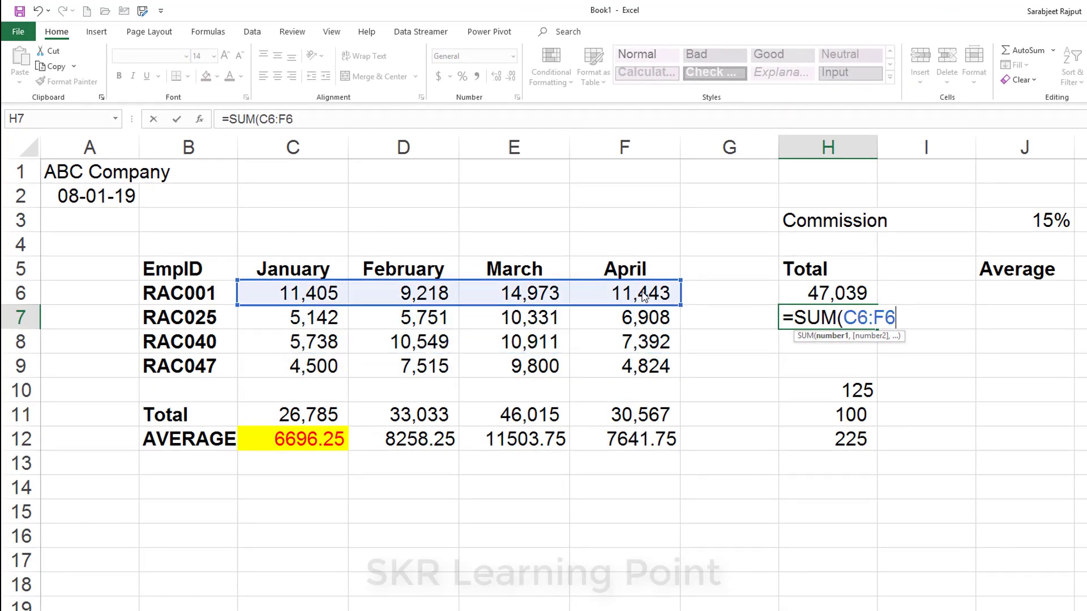
left_click_drag(643, 296, 589, 324)
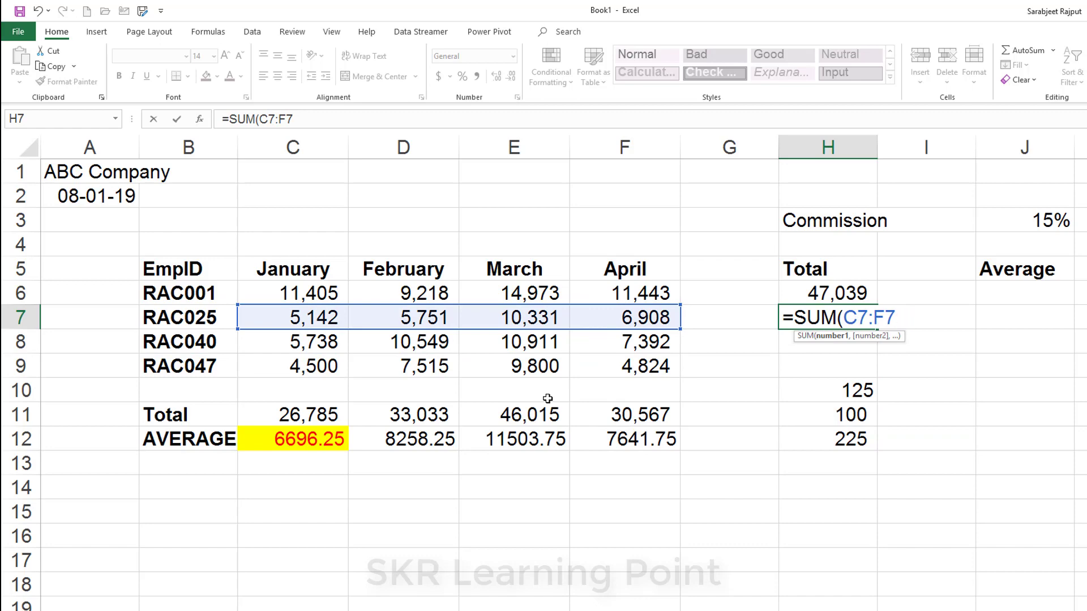
type(")")
key("Return")
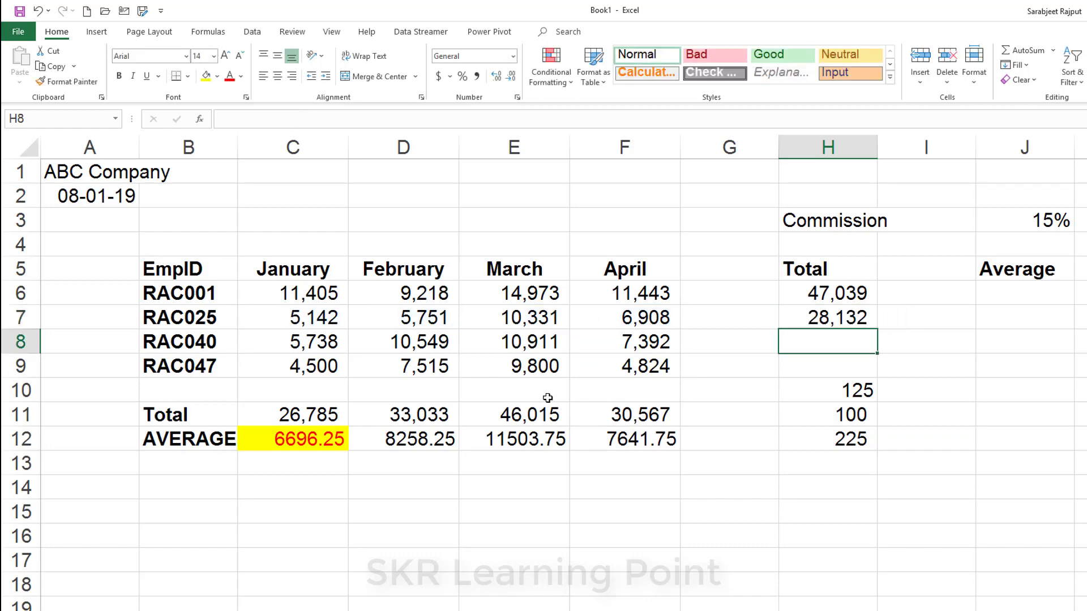
left_click(838, 313)
left_click(834, 338)
type("=su")
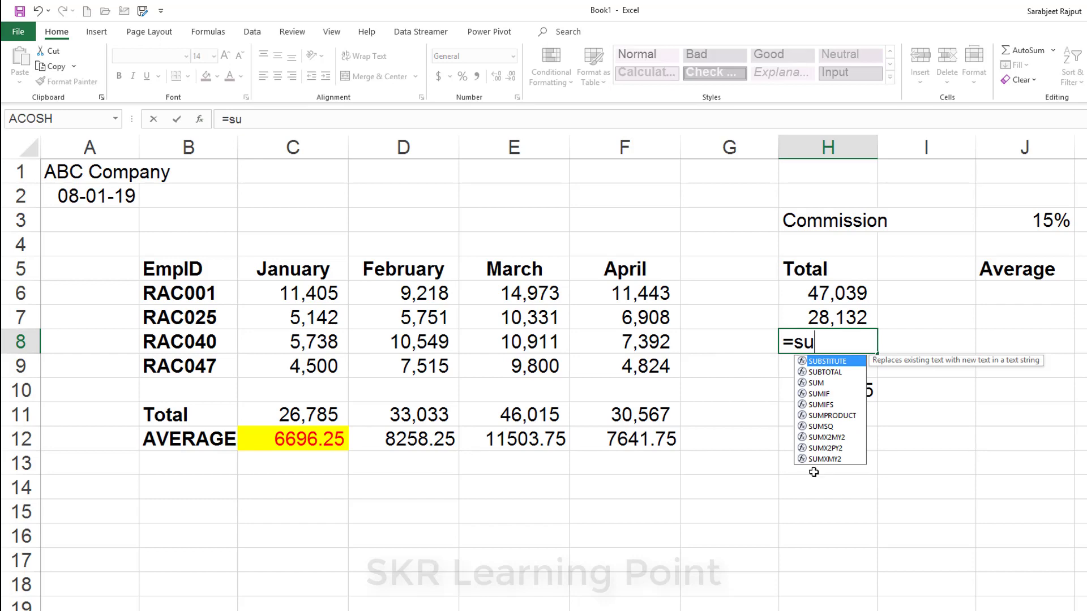
left_click(203, 127)
key("Escape")
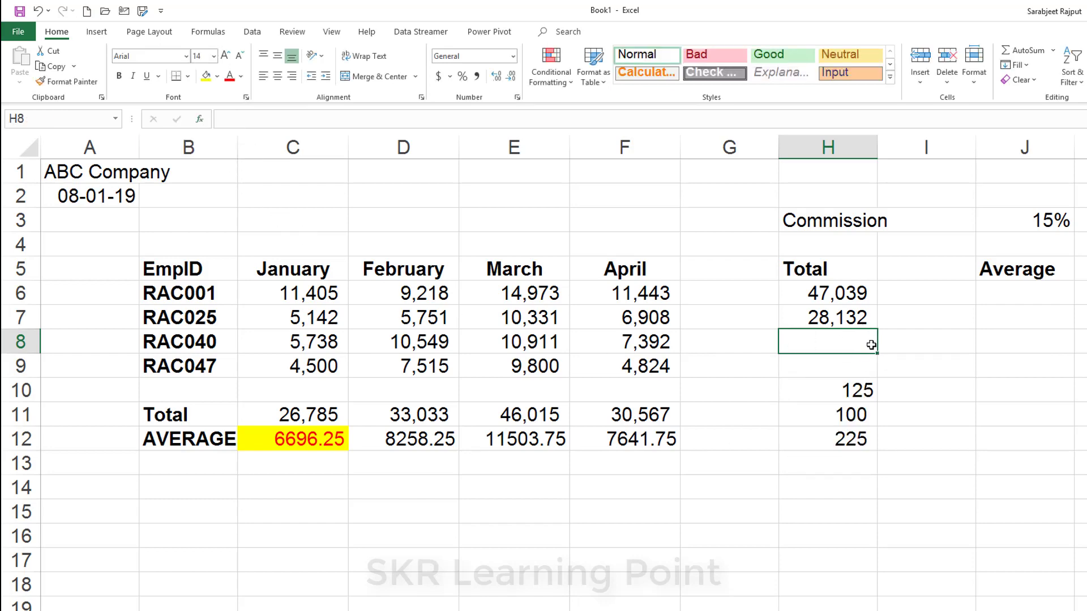
- Open Insert Function for H8, move the dialog over the data table, and choose SUM among the most recently used functions
left_click(202, 124)
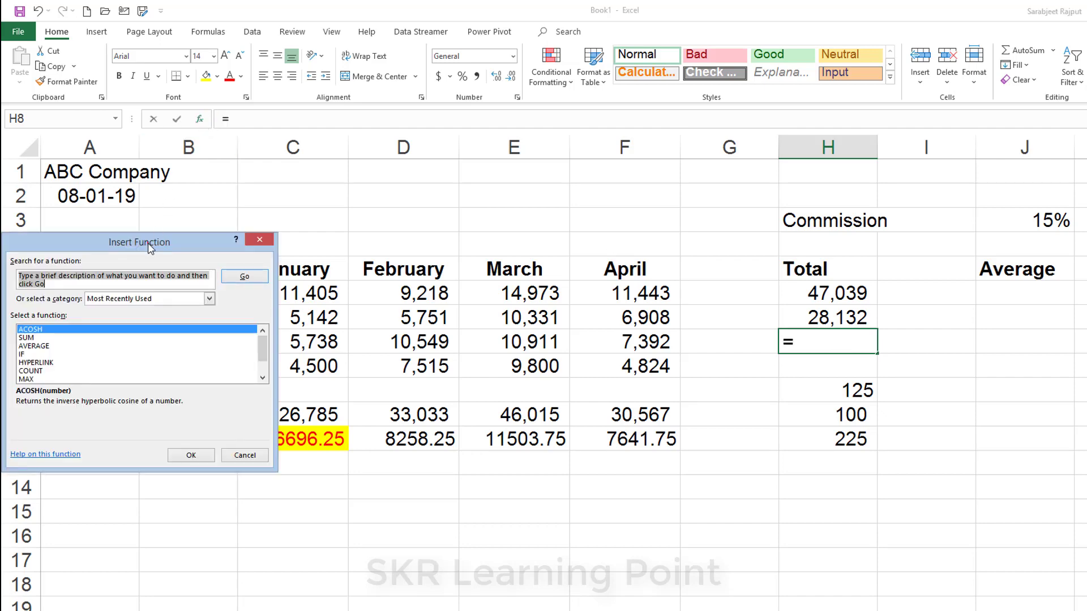
left_click_drag(152, 242, 528, 273)
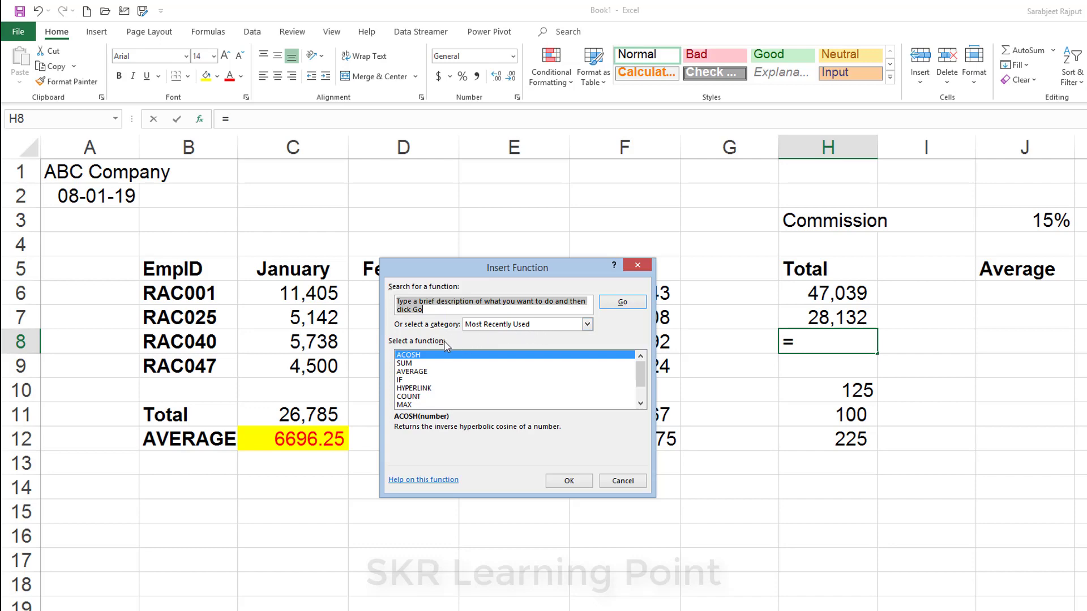
left_click(406, 364)
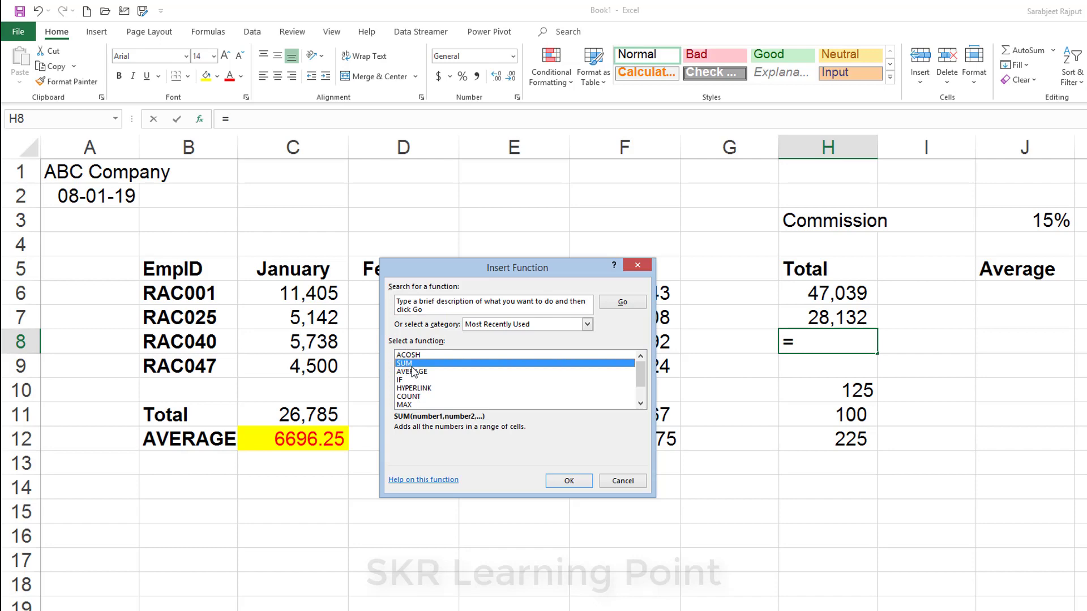
left_click(439, 310)
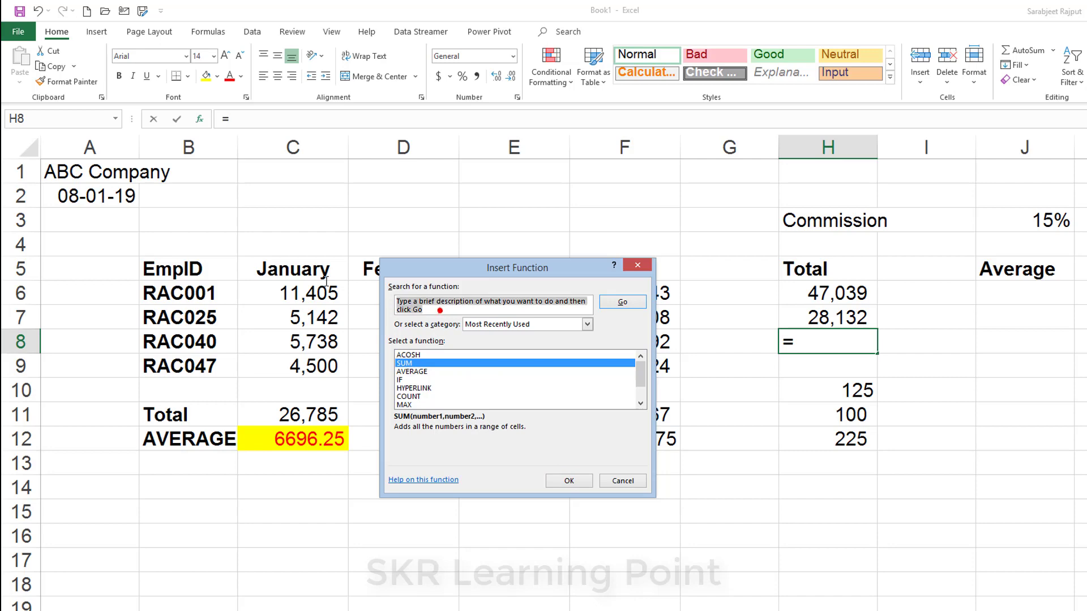
- Switch the Insert Function category to All and find SUM in the full function list
left_click(587, 324)
left_click(542, 343)
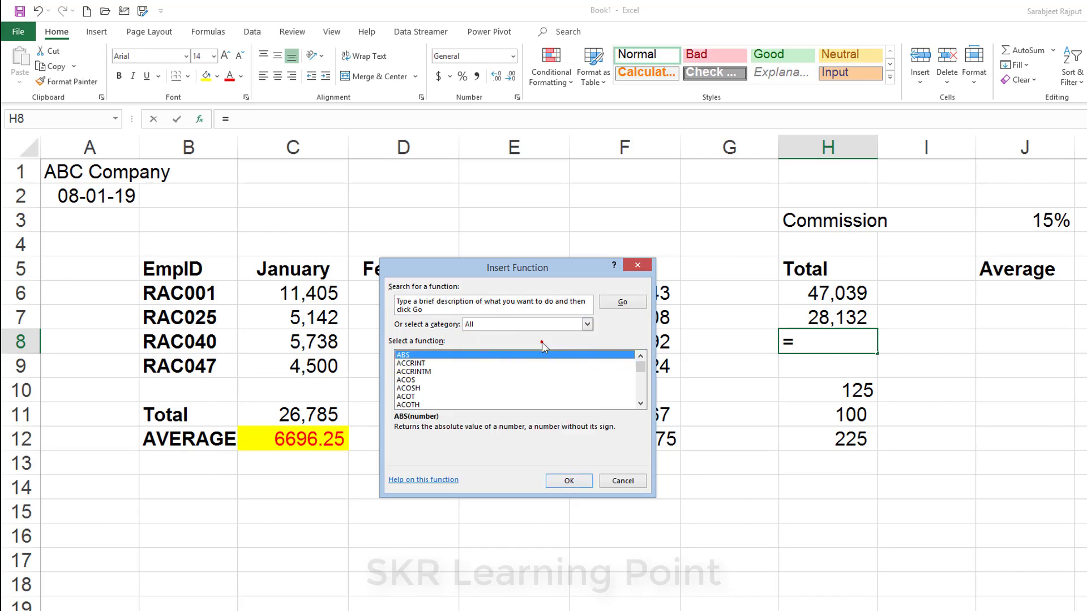
left_click(449, 388)
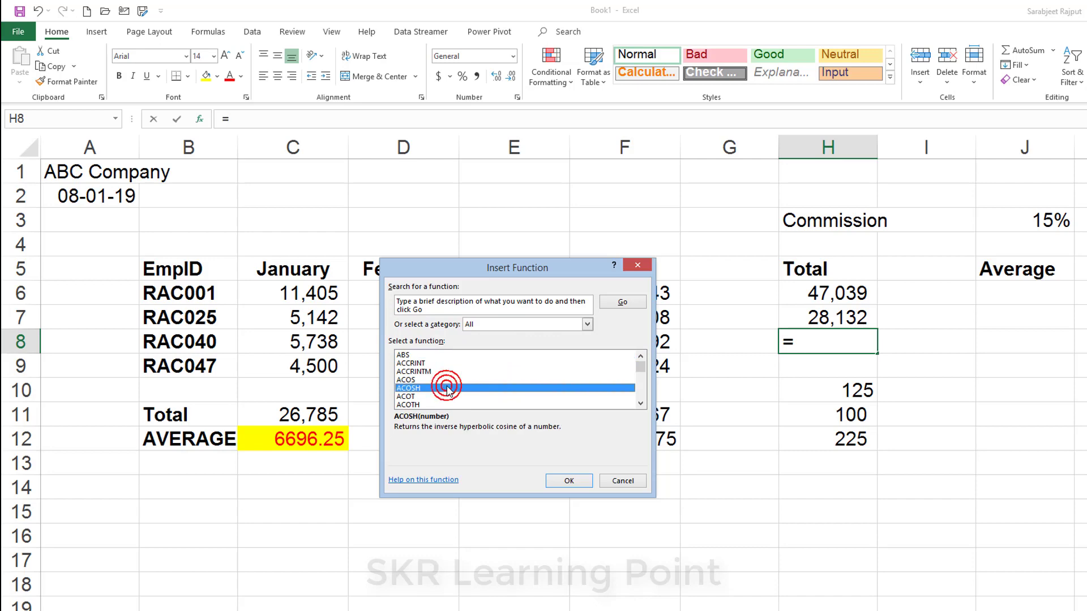
key("s")
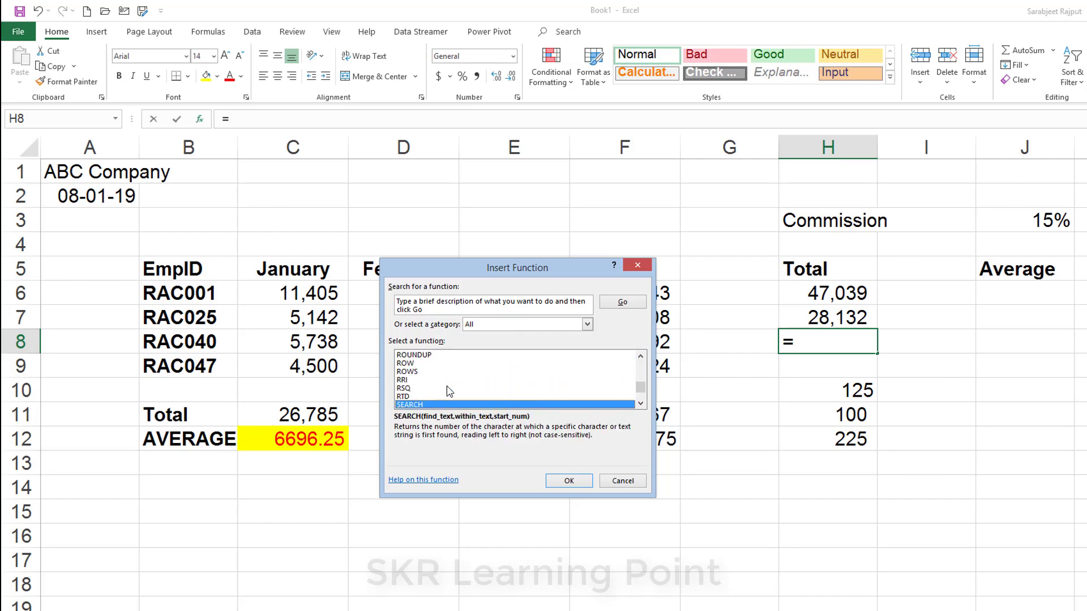
left_click(641, 404)
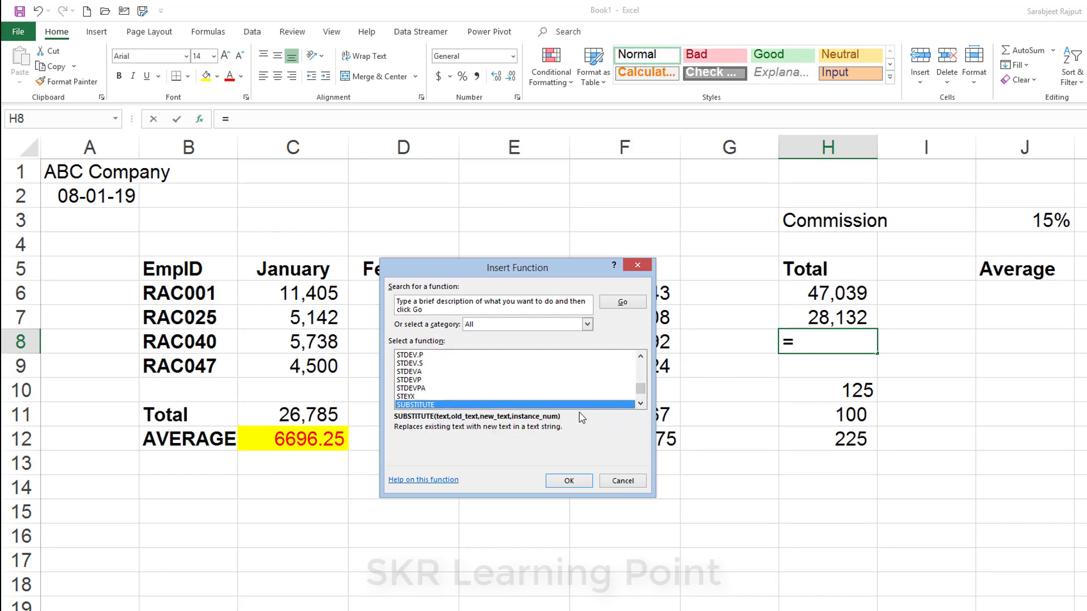
key("Down")
key("Down")
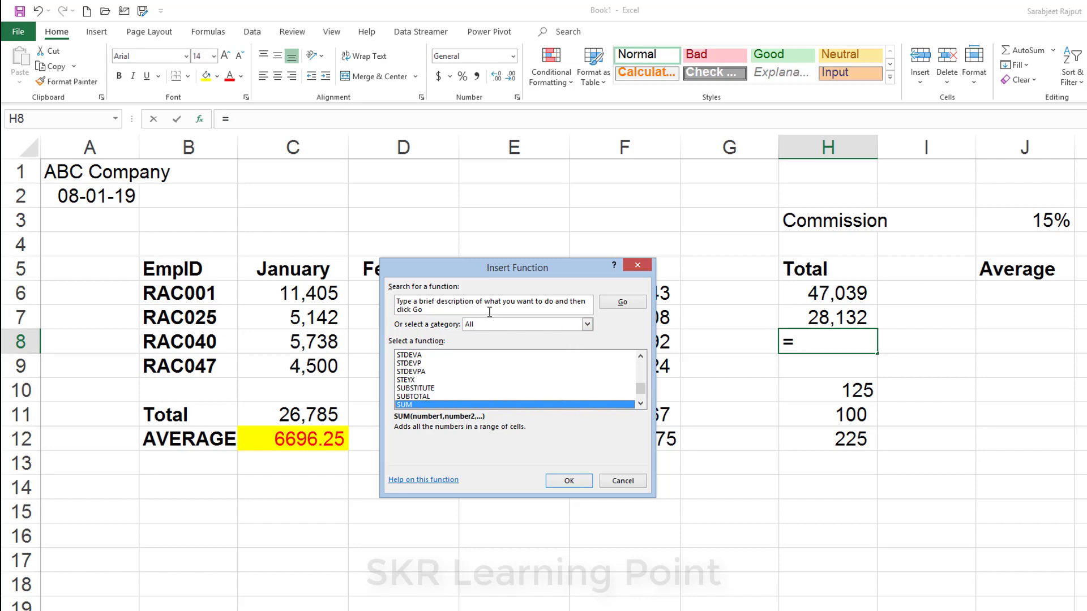
- Search Insert Function for "sum", open the SUM function's arguments for H8, and cancel them
left_click_drag(488, 310, 336, 279)
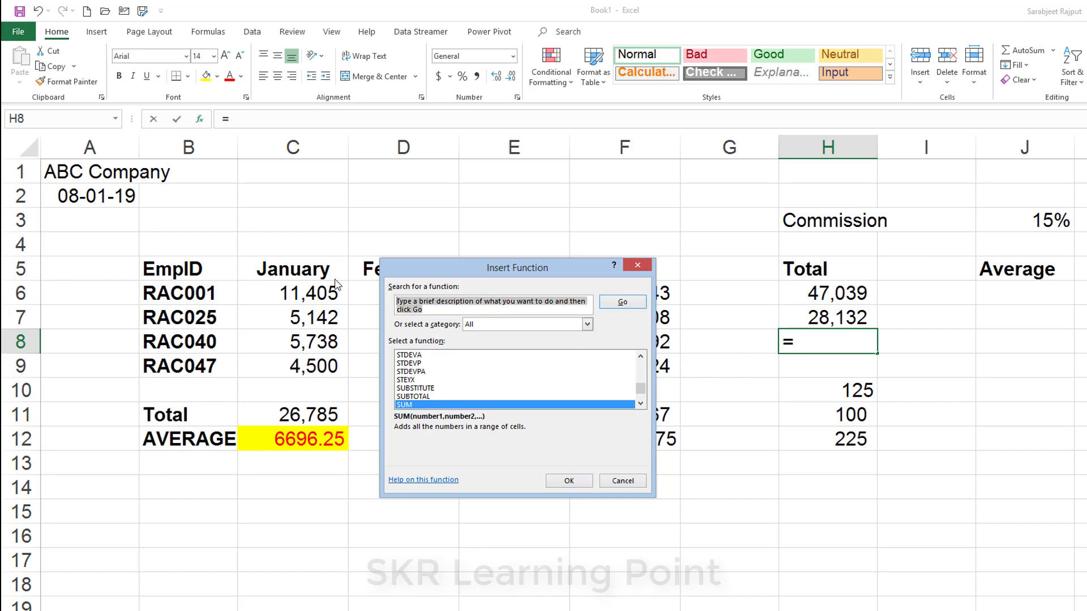
key("Delete")
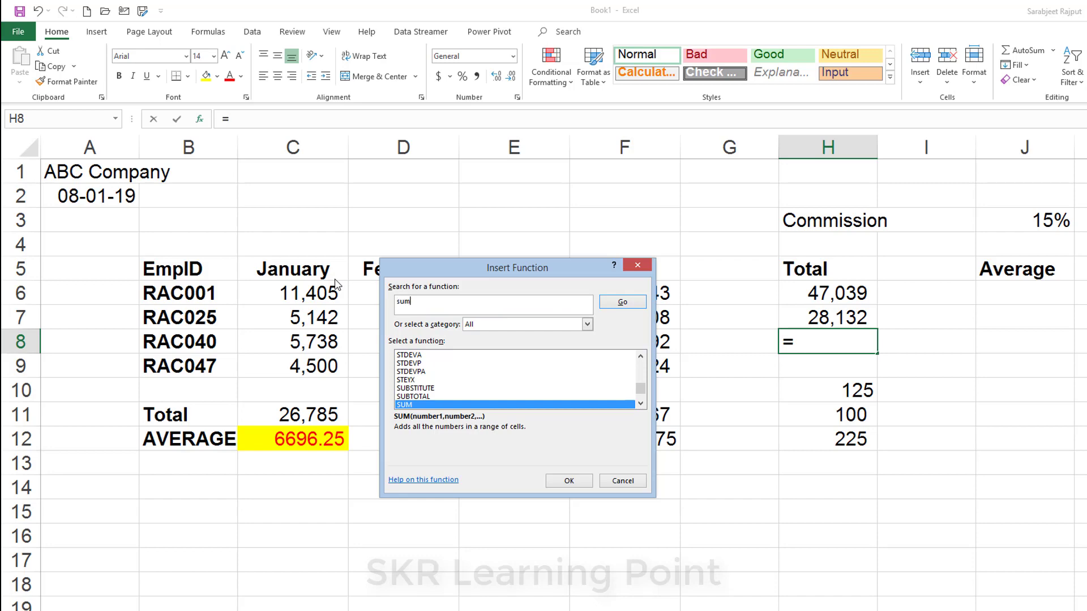
left_click(624, 302)
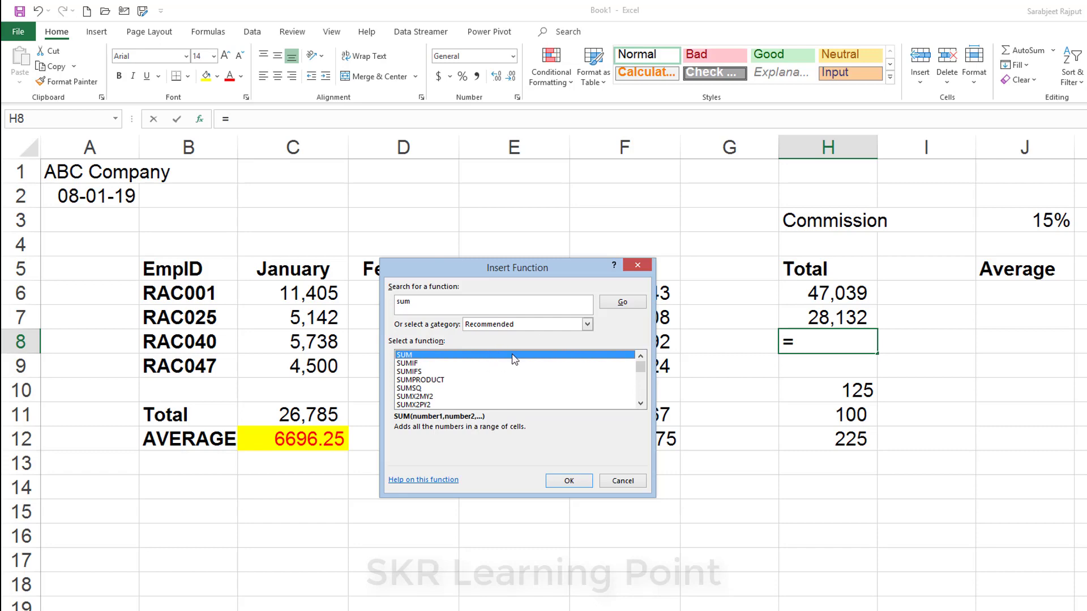
left_click(568, 482)
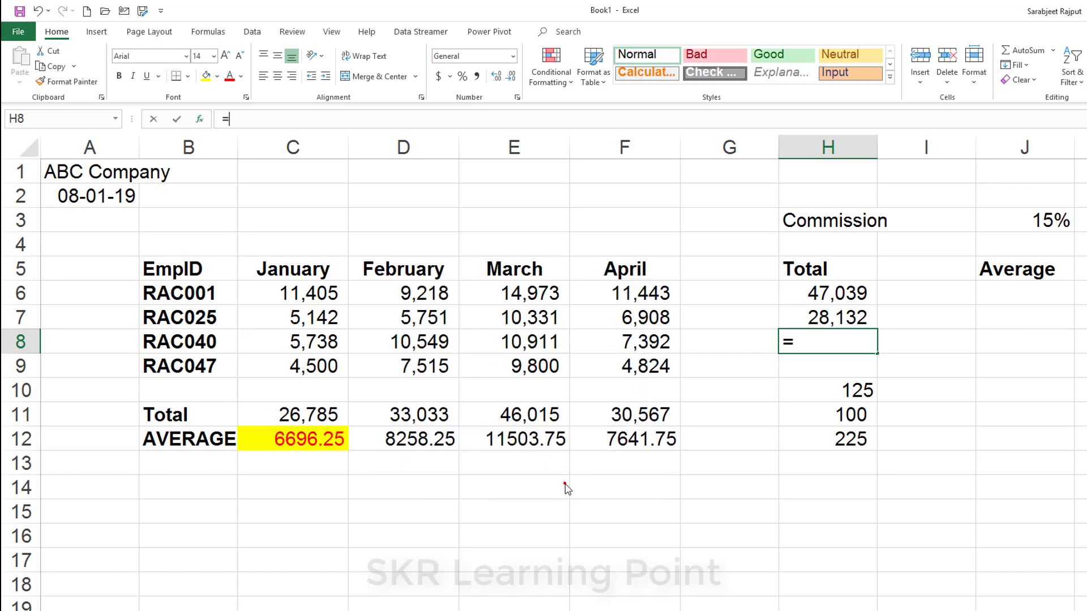
left_click_drag(497, 277, 525, 257)
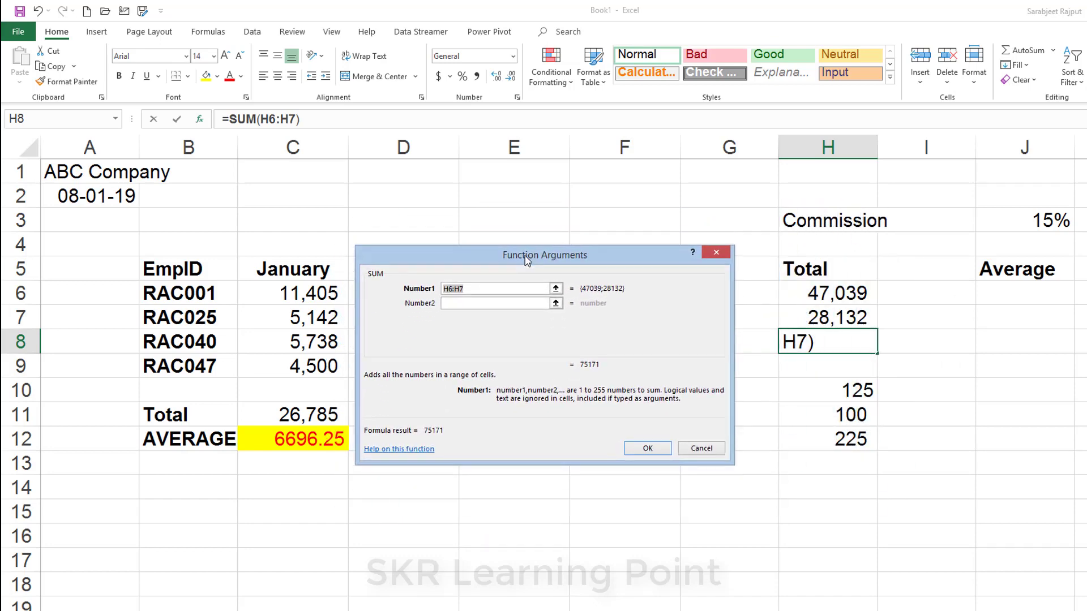
left_click(717, 252)
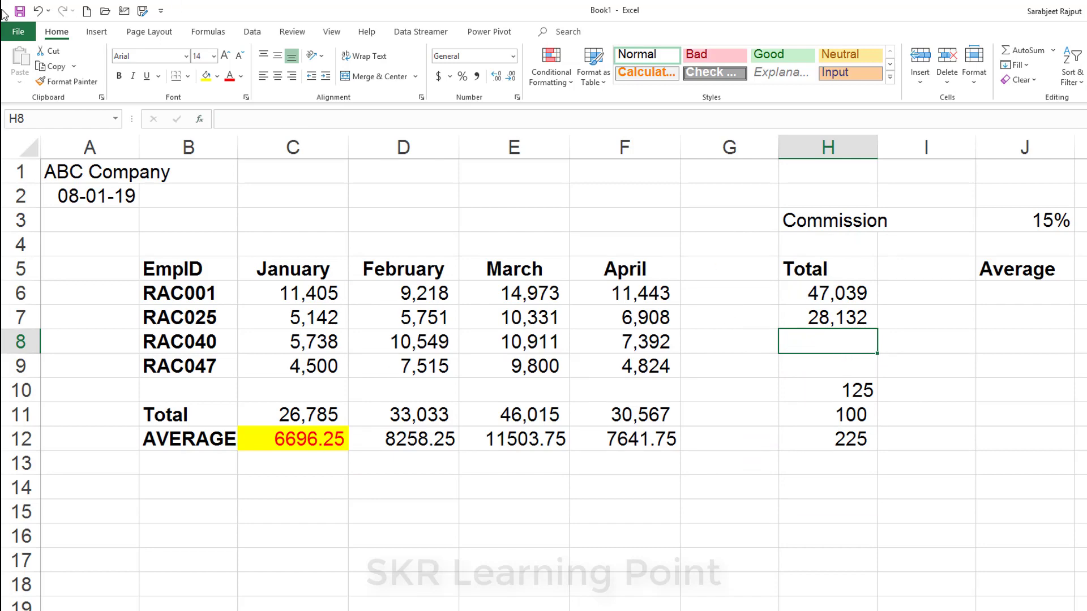
- Insert the recently used SUM function in H8 and move its arguments dialog clear of the RAC040 figures
left_click(204, 120)
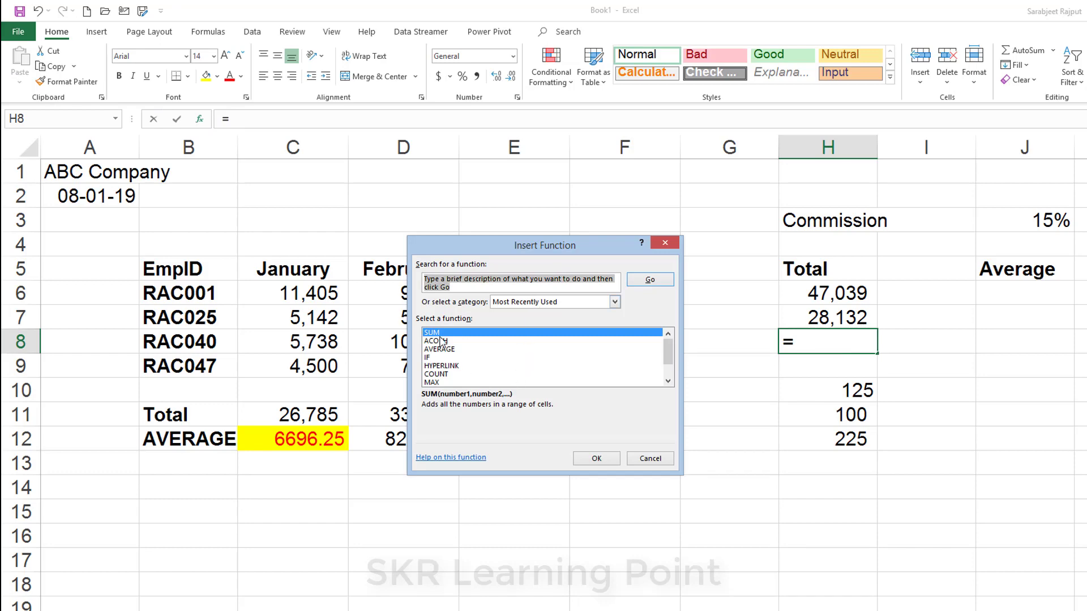
left_click(604, 460)
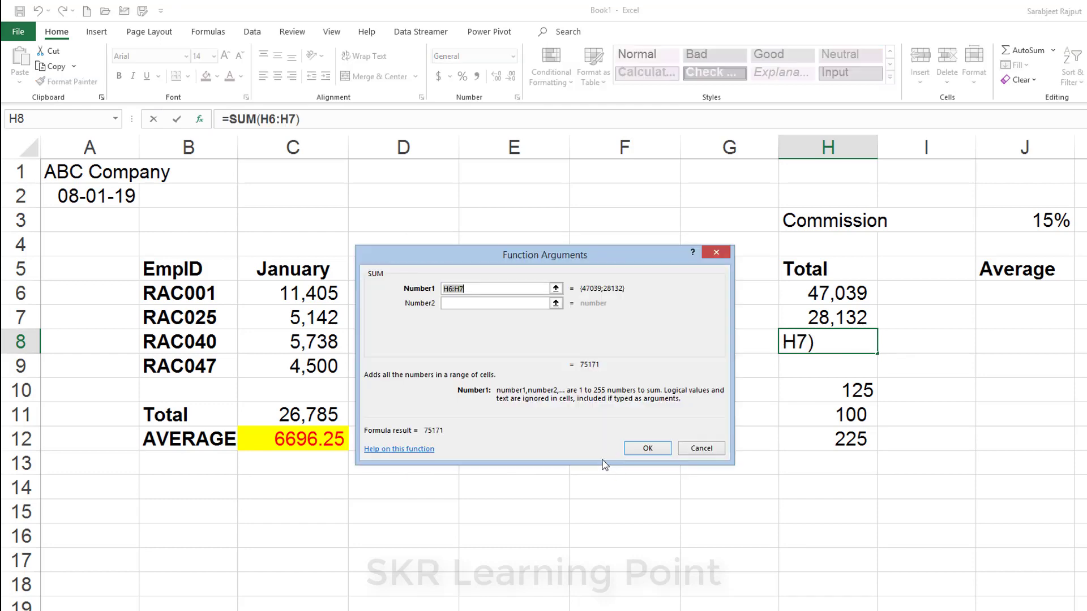
left_click_drag(610, 266, 679, 382)
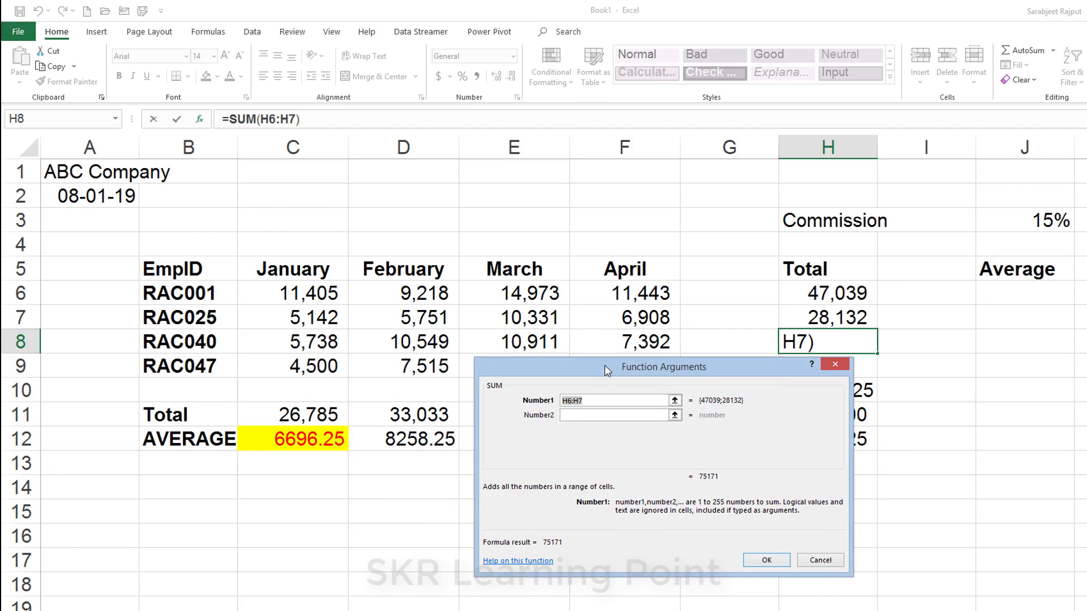
left_click_drag(604, 365, 730, 379)
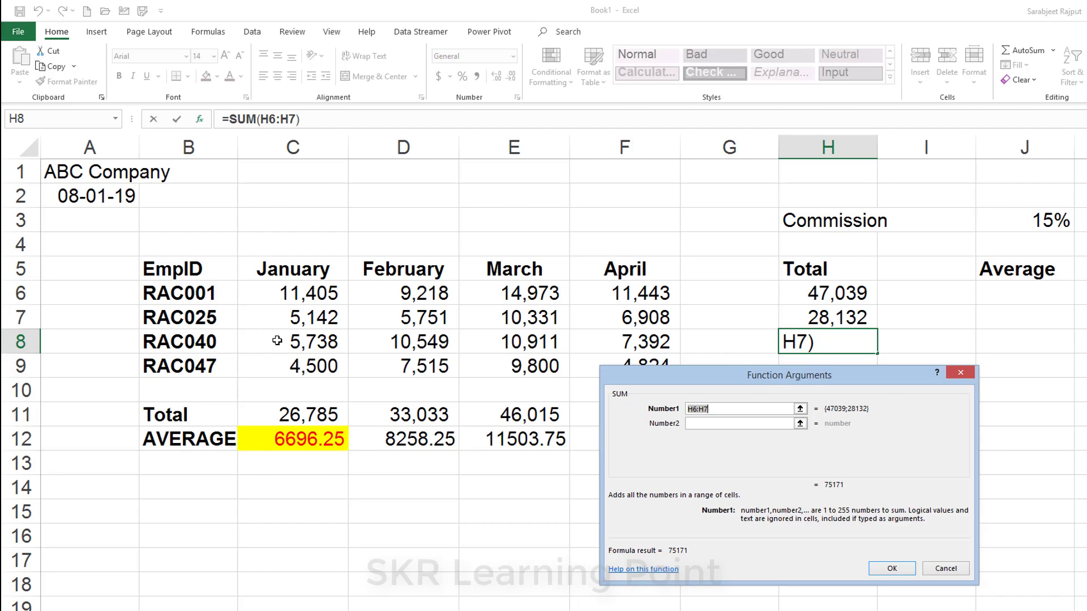
- Replace SUM's Number1 argument with the RAC040 range C8:F8 and confirm the formula in H8
left_click(742, 410)
left_click_drag(742, 409, 547, 413)
key("BackSpace")
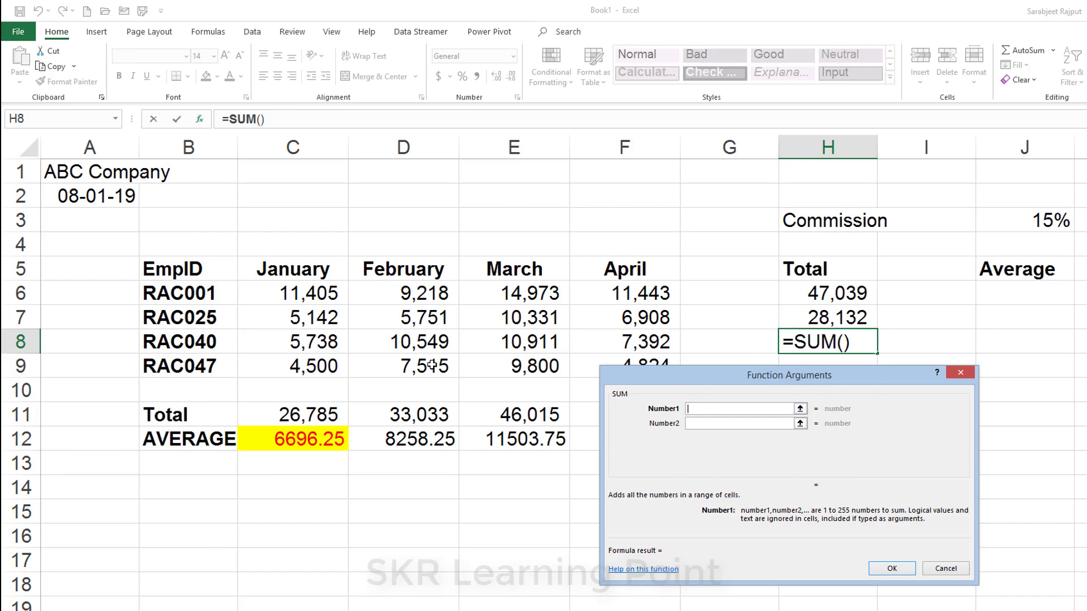
left_click(294, 345)
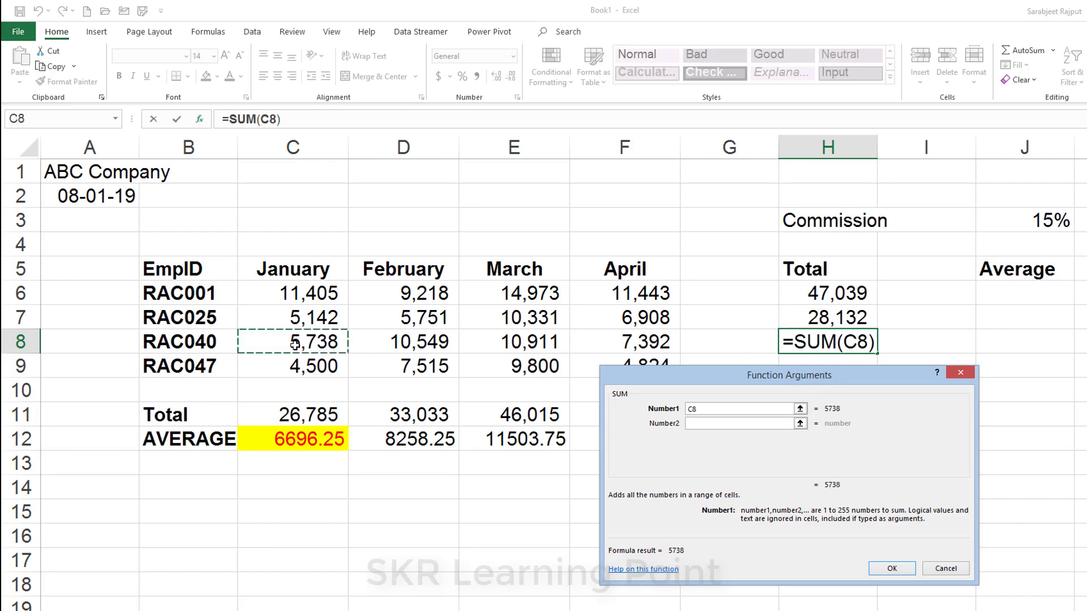
left_click_drag(295, 345, 610, 341)
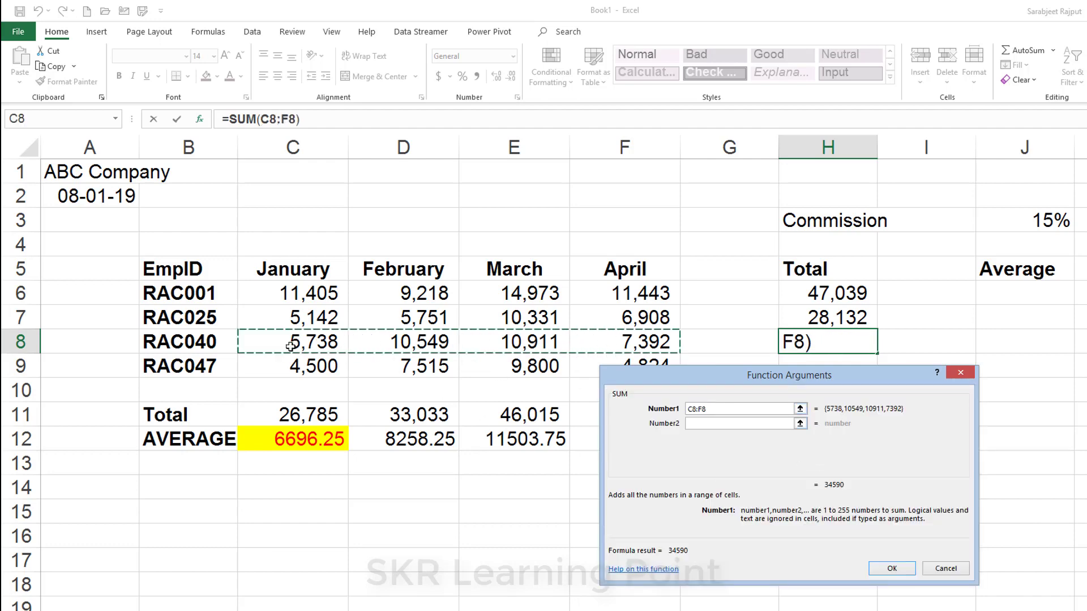
left_click_drag(291, 346, 604, 345)
left_click(281, 337)
left_click_drag(282, 337, 596, 345)
left_click_drag(813, 370, 536, 309)
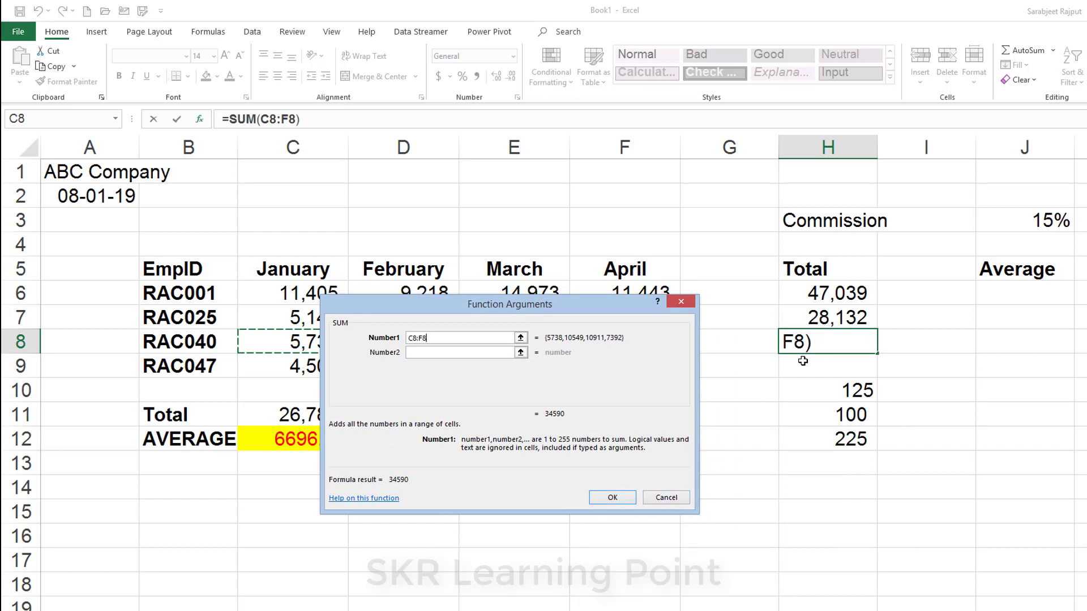
left_click(610, 498)
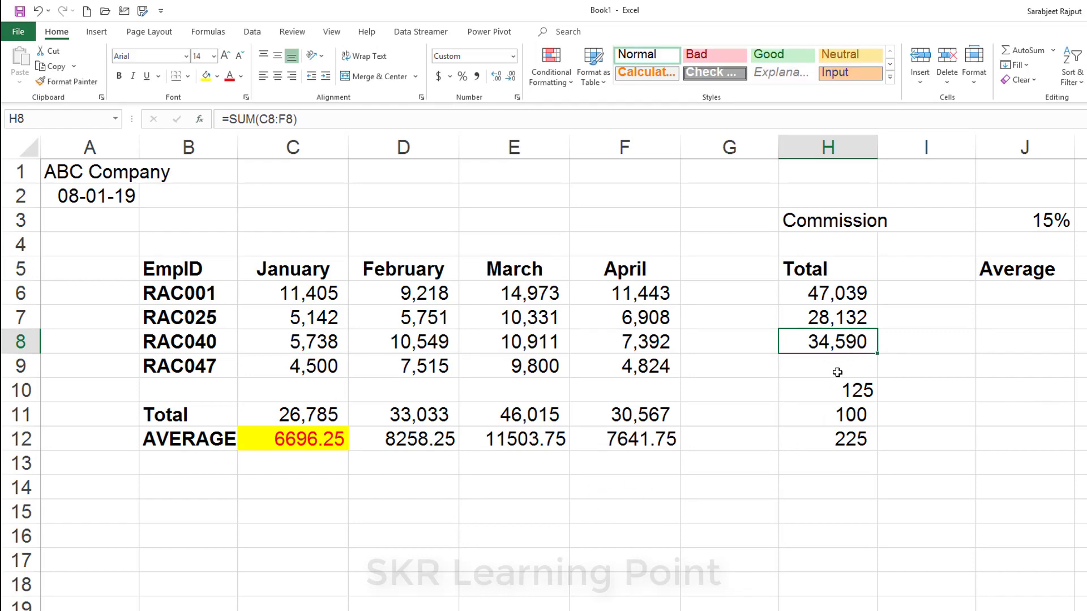
- Clear the values in H10:H12 and select H9 for the RAC047 total
left_click(837, 368)
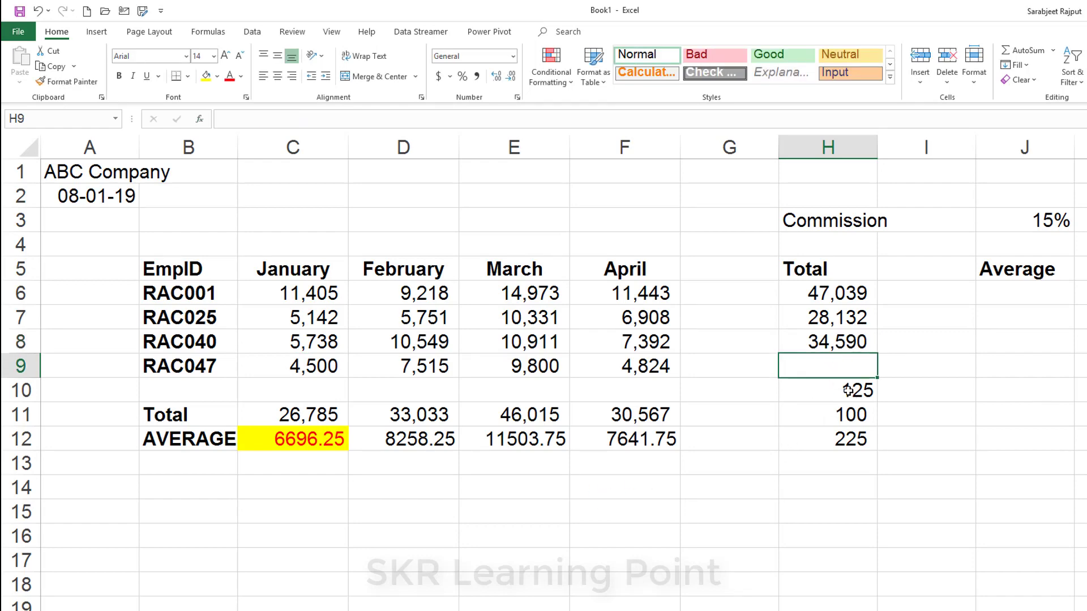
left_click_drag(847, 390, 849, 440)
key("Delete")
left_click(849, 368)
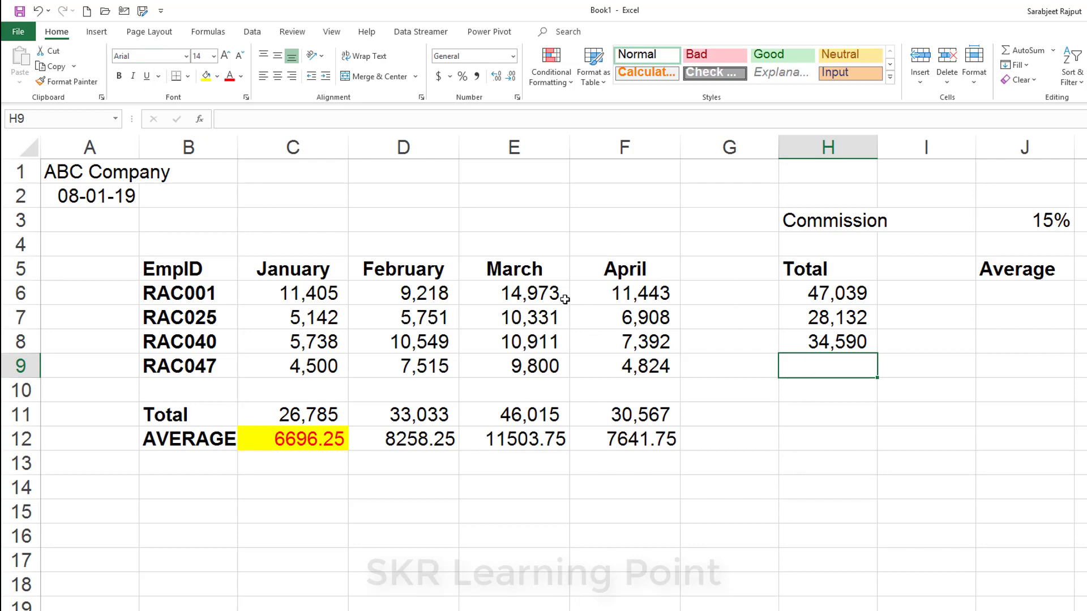
- Examine the Function Library categories, including recently used, text, lookup and engineering functions, and the AutoSum options
left_click(209, 32)
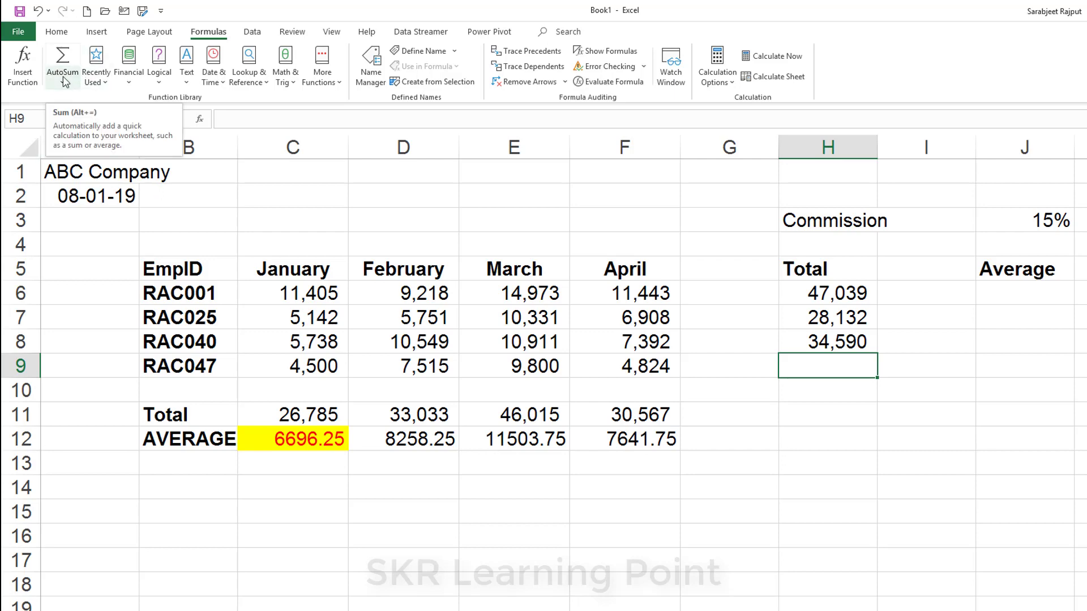
left_click(96, 80)
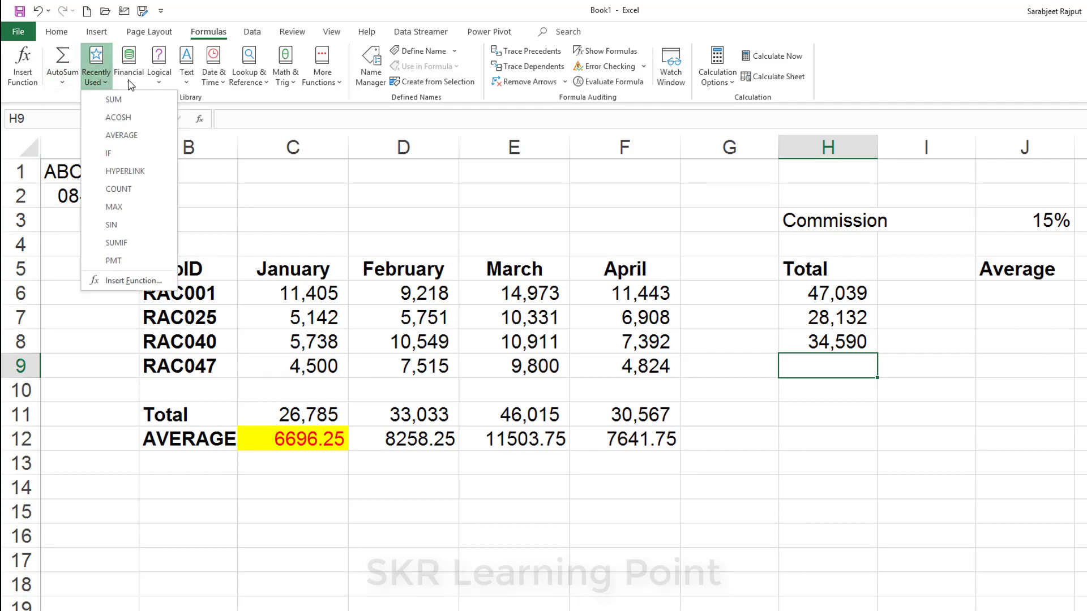
left_click(128, 79)
left_click(159, 80)
left_click(185, 79)
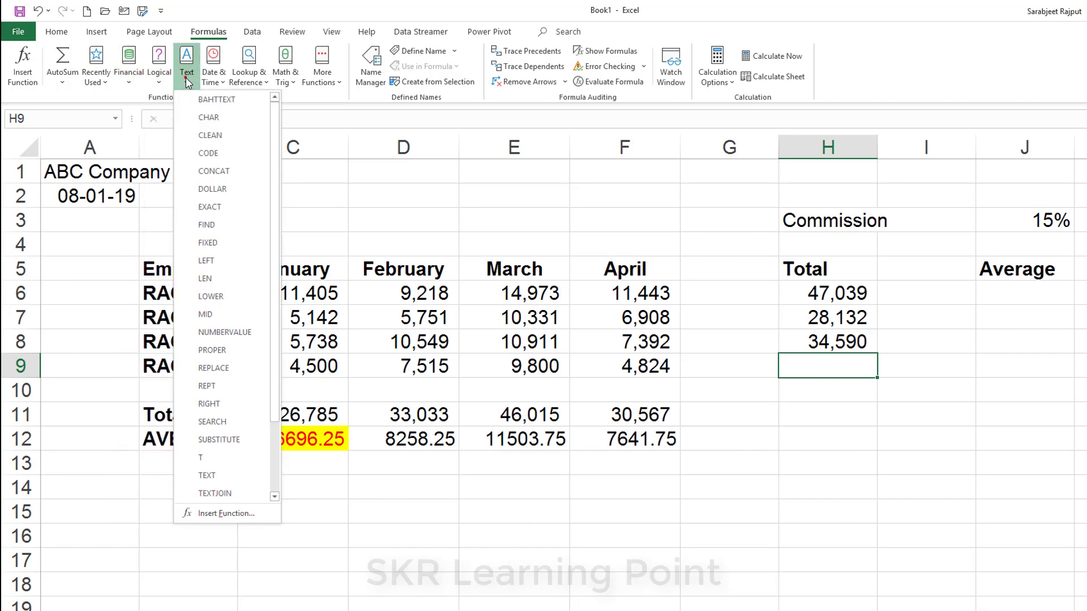
left_click(213, 79)
left_click(246, 80)
left_click(247, 80)
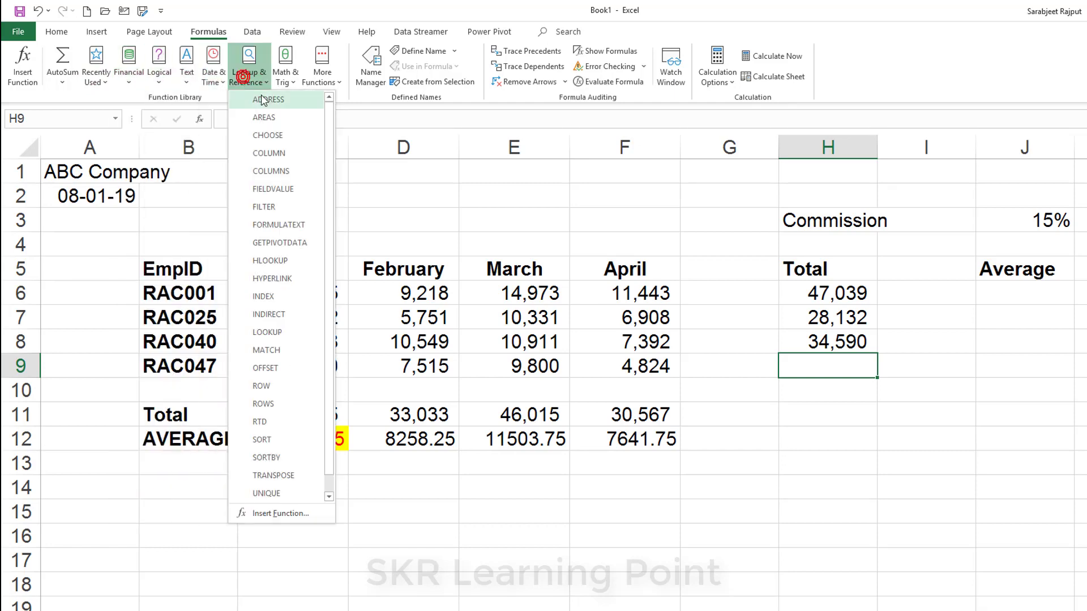
left_click(276, 88)
left_click(322, 79)
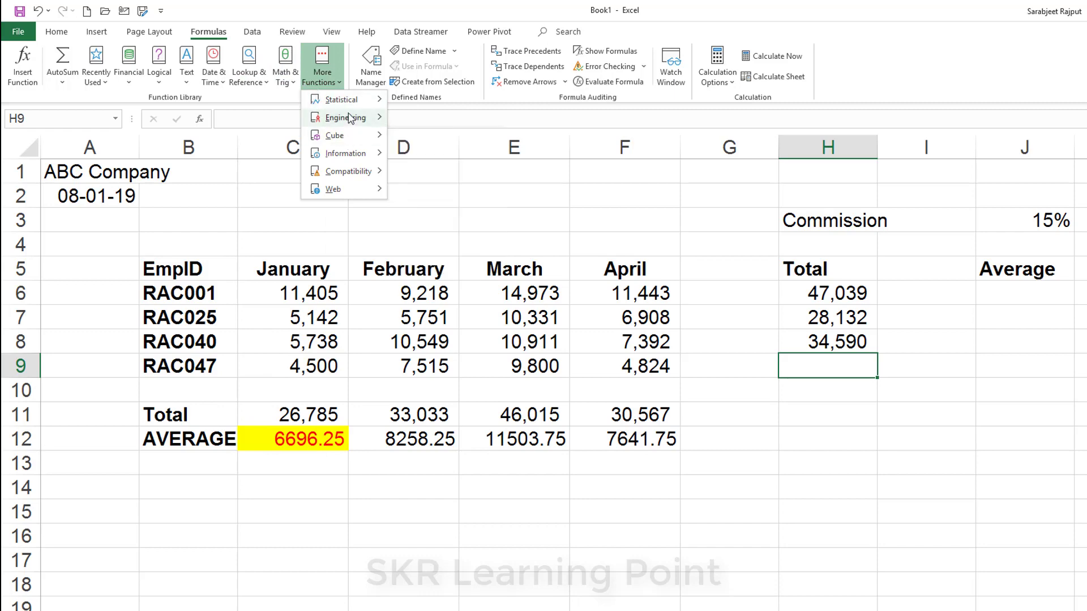
mouse_move(350, 113)
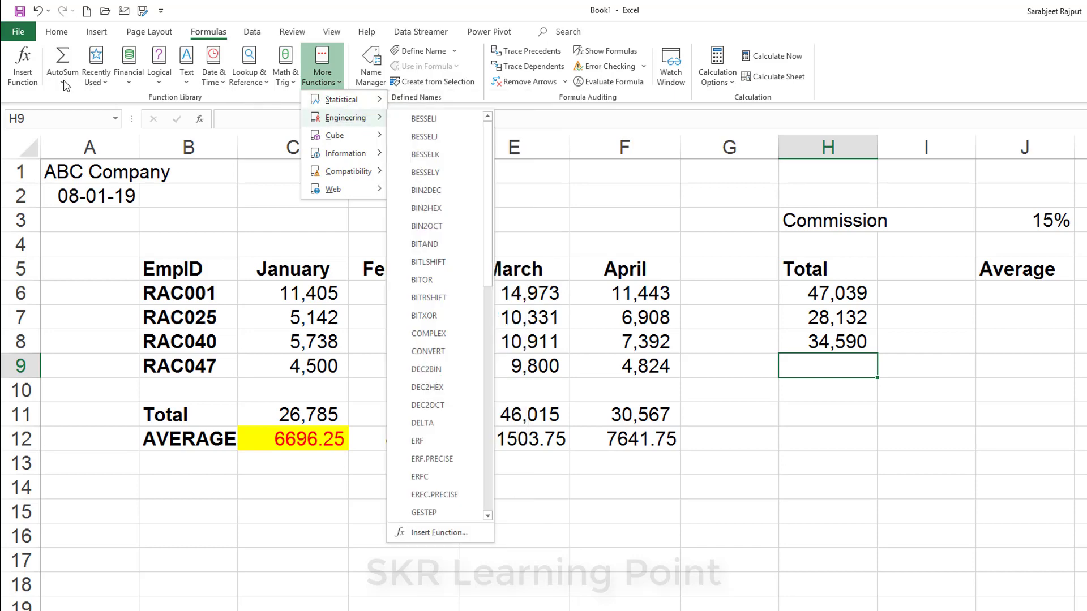
left_click(64, 84)
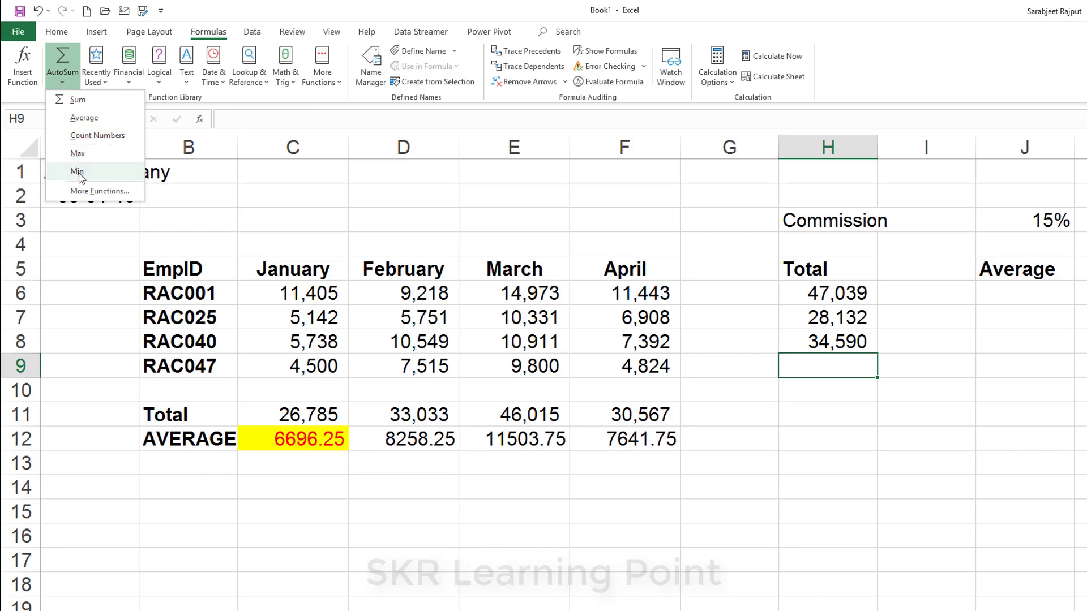
left_click(64, 84)
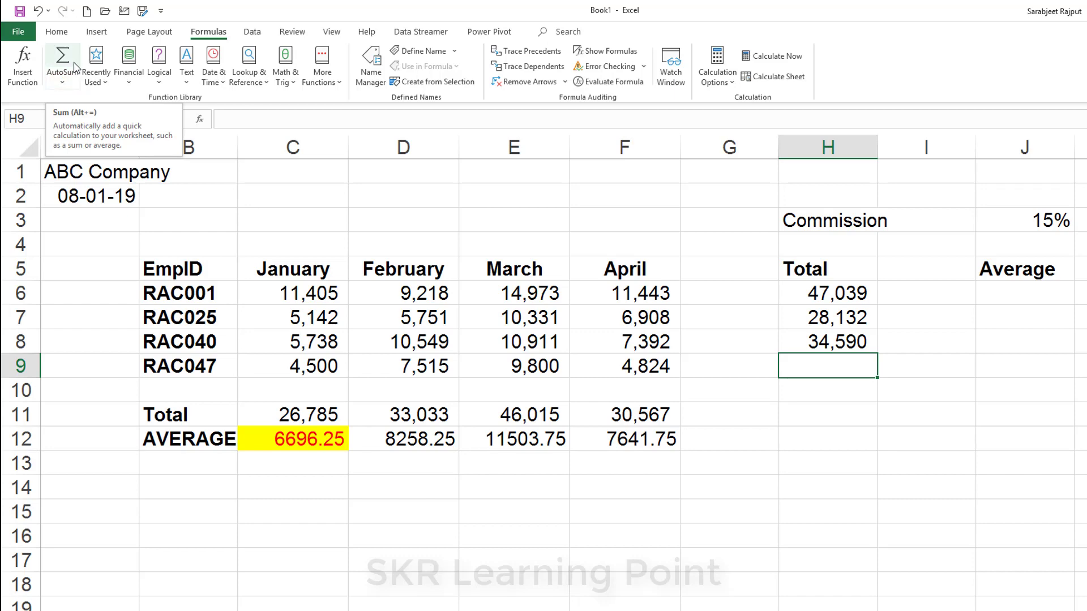
- Insert an AutoSum formula in H9 and replace its suggested range with the RAC047 figures in C9:F9
left_click(66, 32)
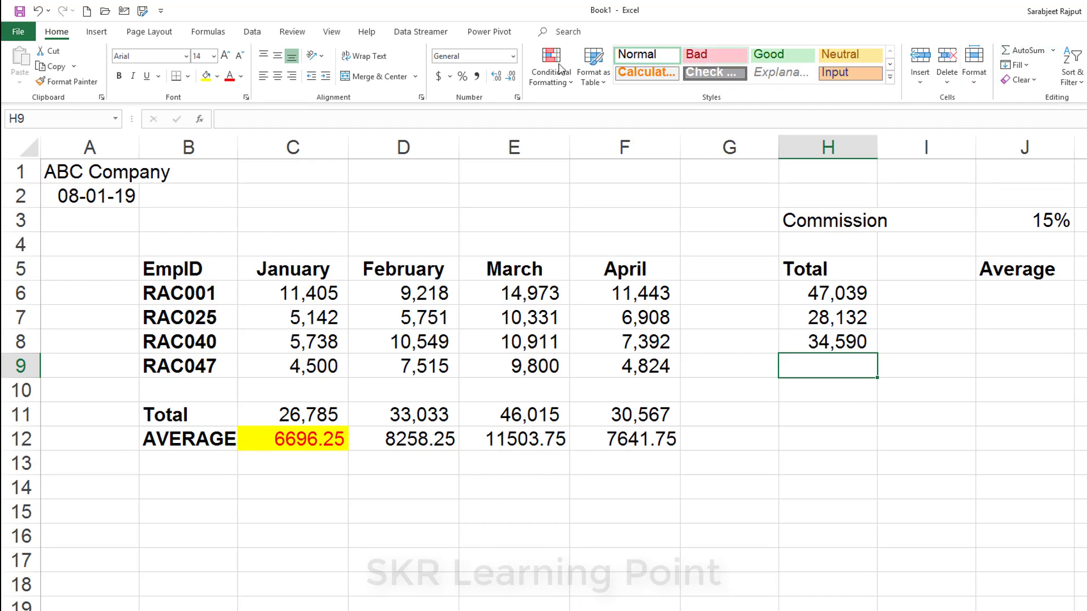
left_click(214, 33)
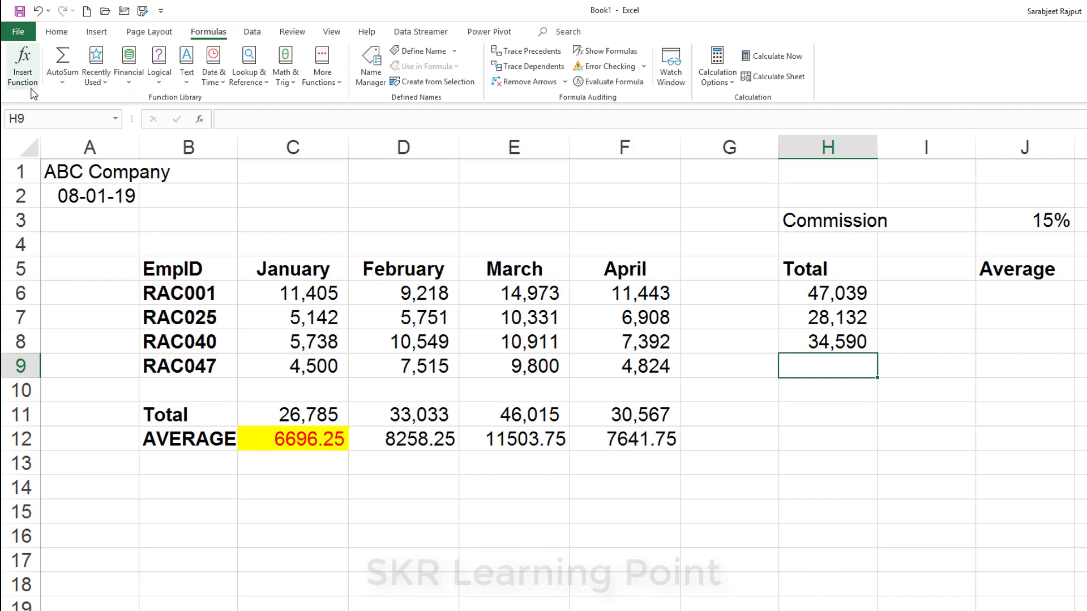
left_click(64, 56)
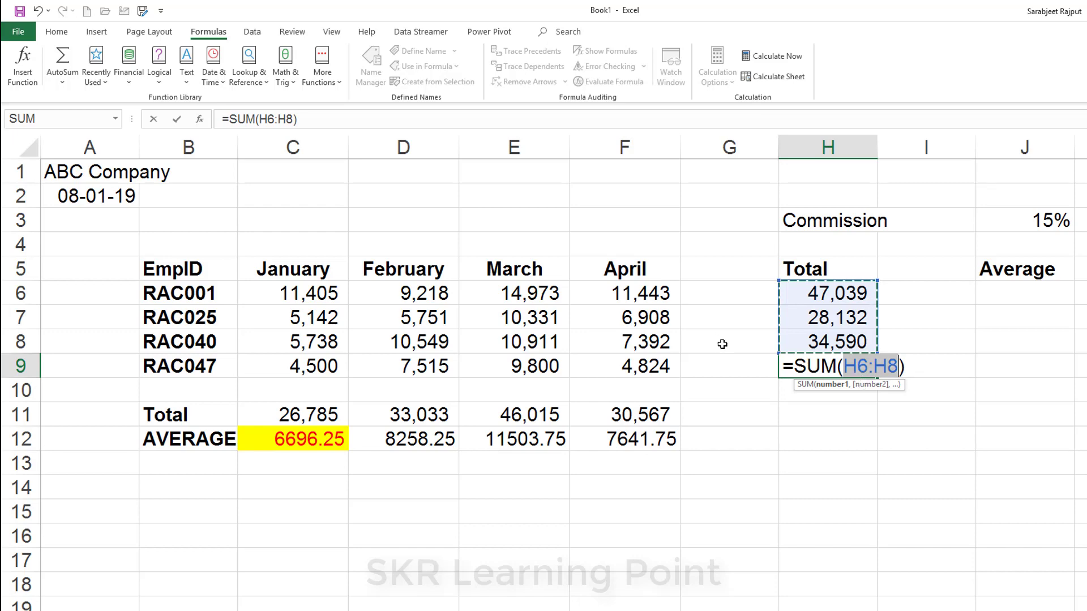
left_click(276, 368)
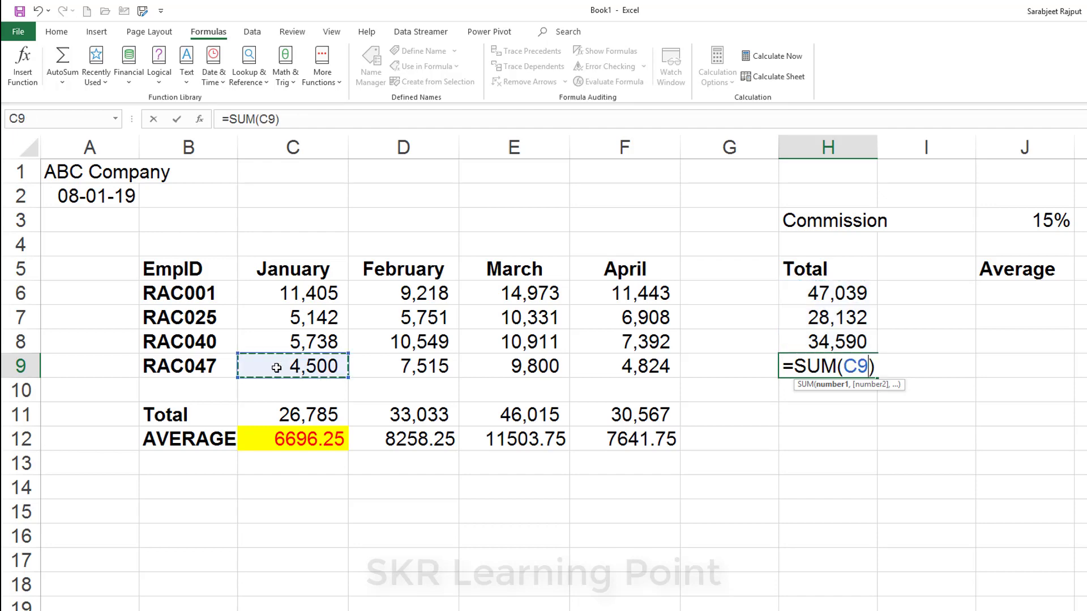
left_click_drag(276, 368, 628, 372)
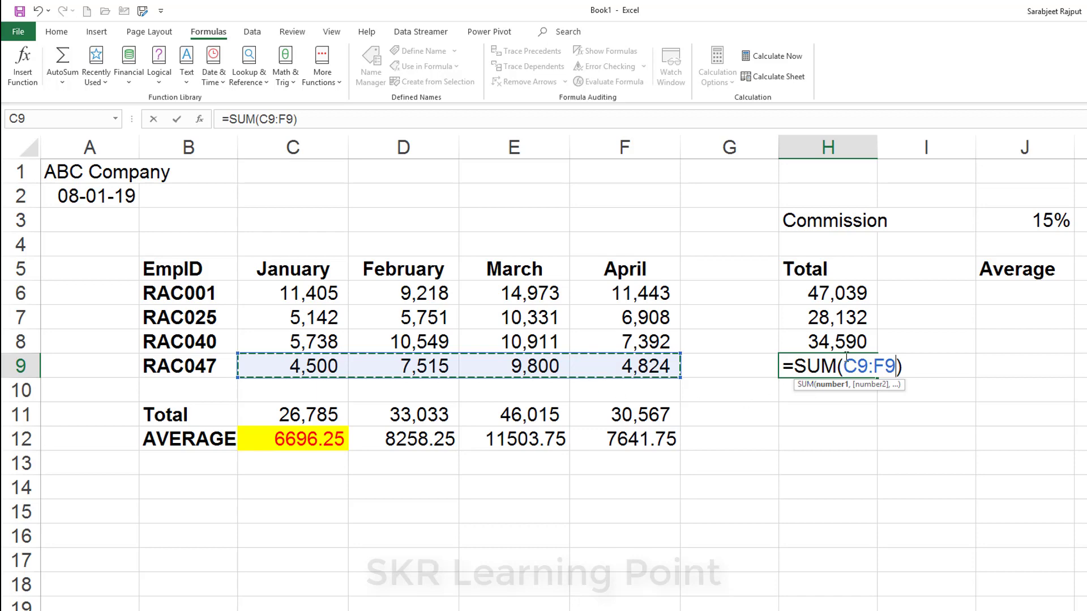
left_click_drag(844, 365, 896, 366)
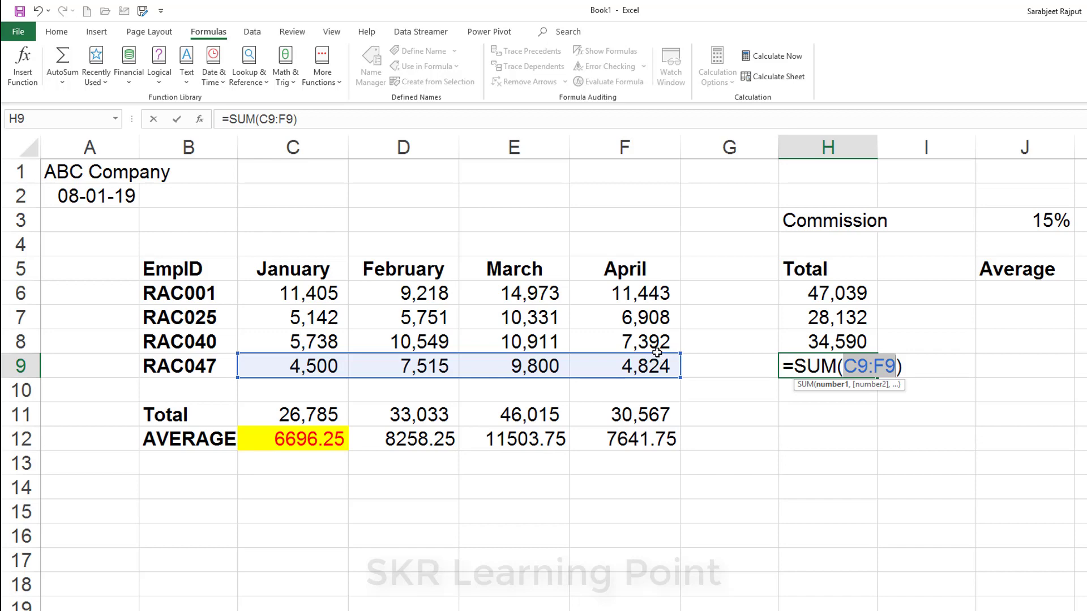
mouse_move(657, 355)
left_mouse_down()
mouse_move(660, 281)
mouse_move(660, 369)
left_mouse_up()
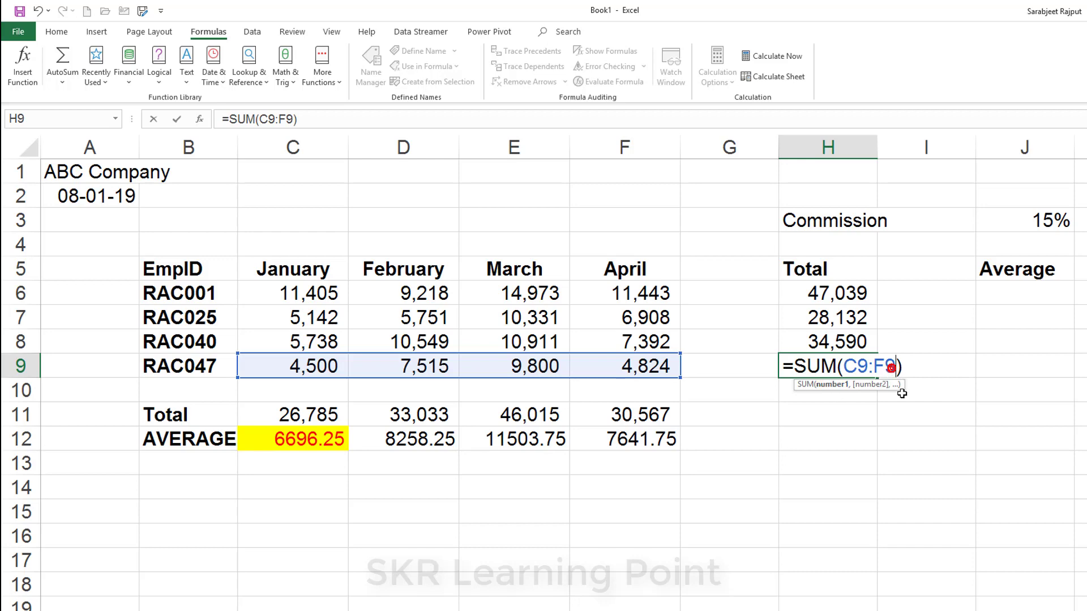
- Add the monthly totals C11:F11 as a second SUM argument in H9 and confirm the formula
type(",")
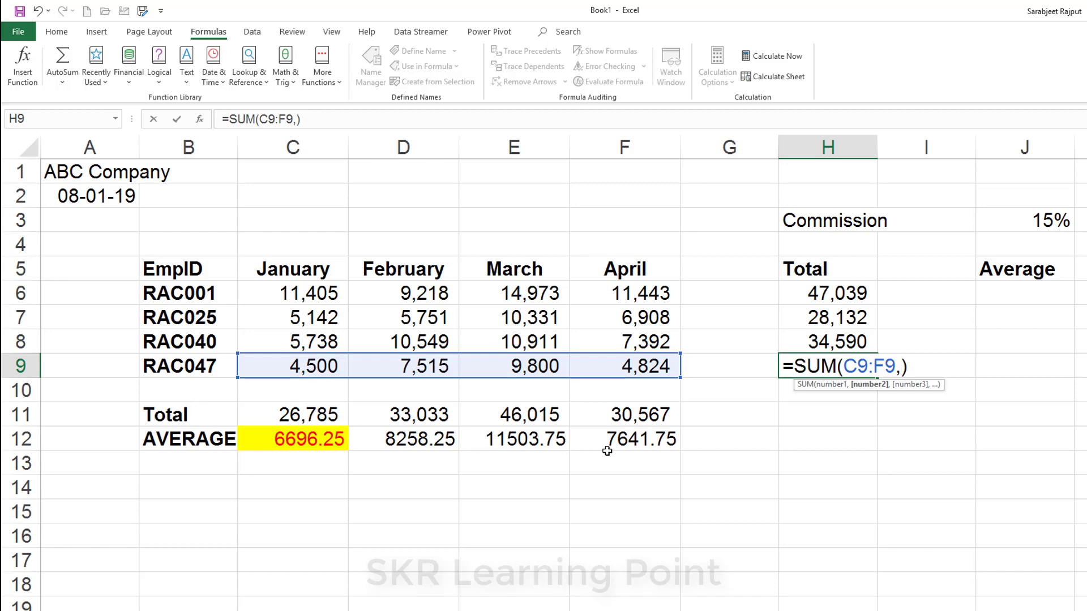
left_click(293, 410)
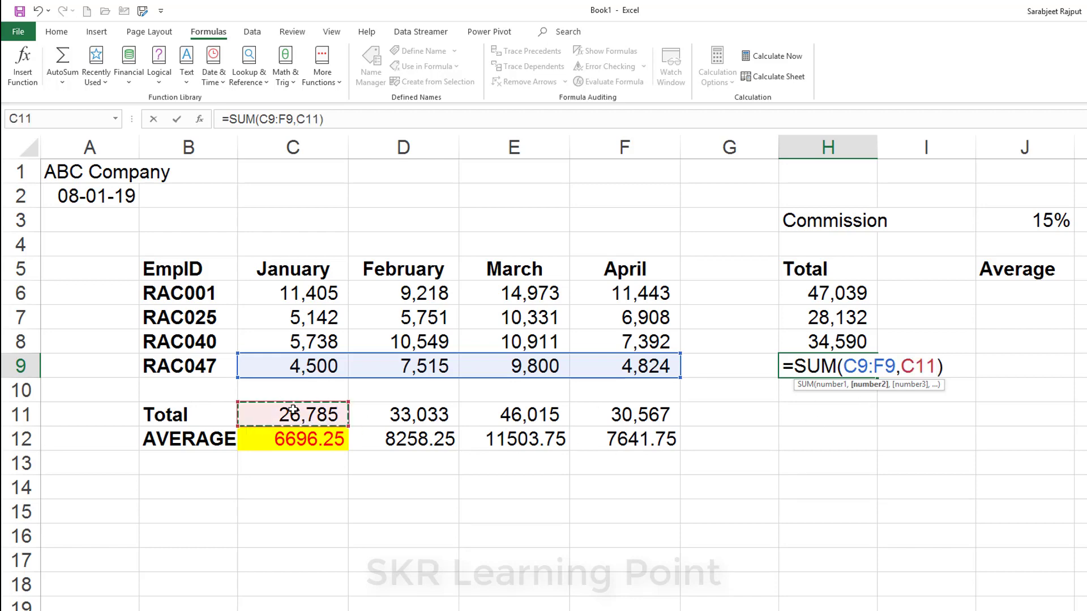
left_click_drag(292, 410, 606, 413)
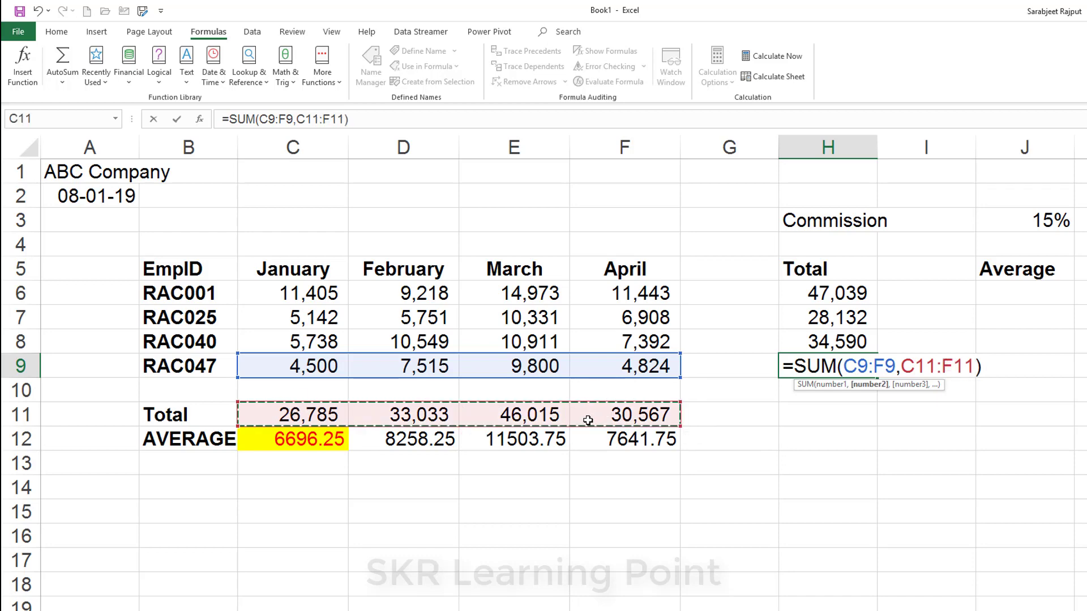
key("Return")
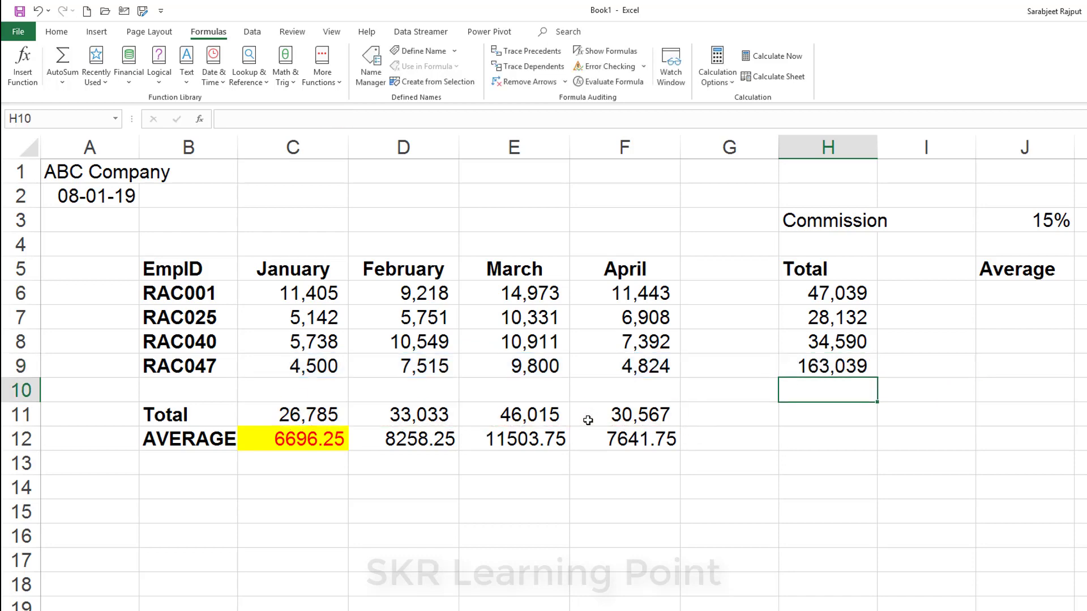
- Remove the second range C11:F11 from the SUM formula in H9 and confirm the edit
key("Up")
key("F2")
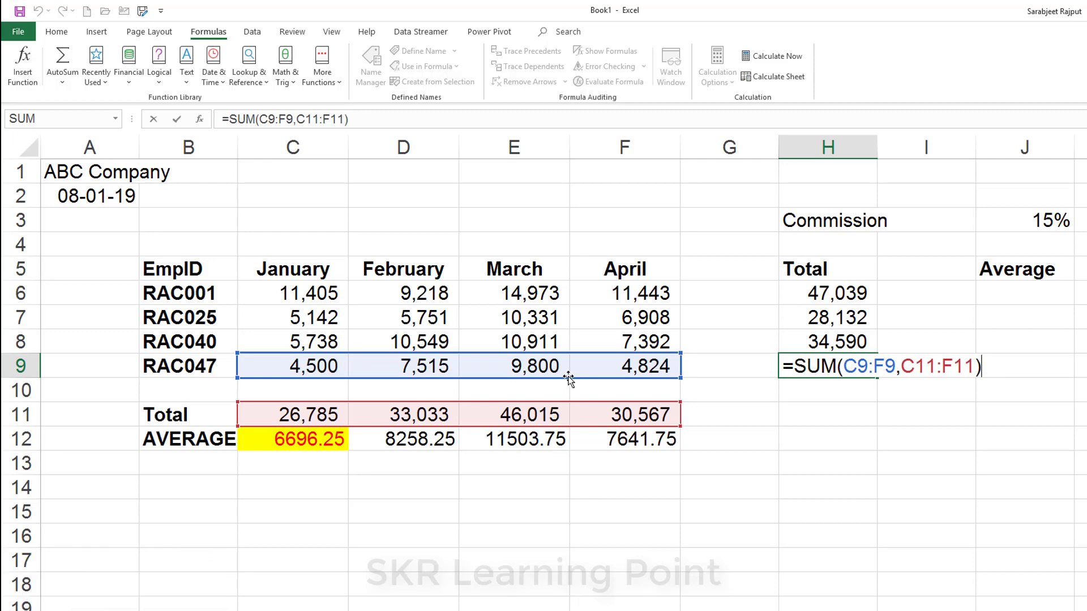
left_click(898, 371)
key("shift+End")
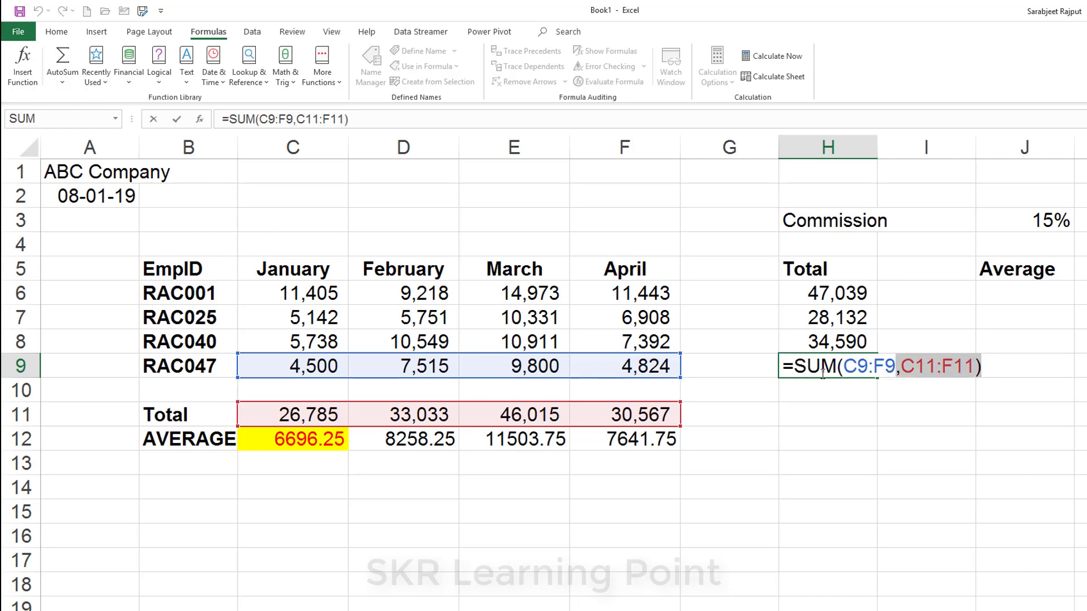
key("shift+Left")
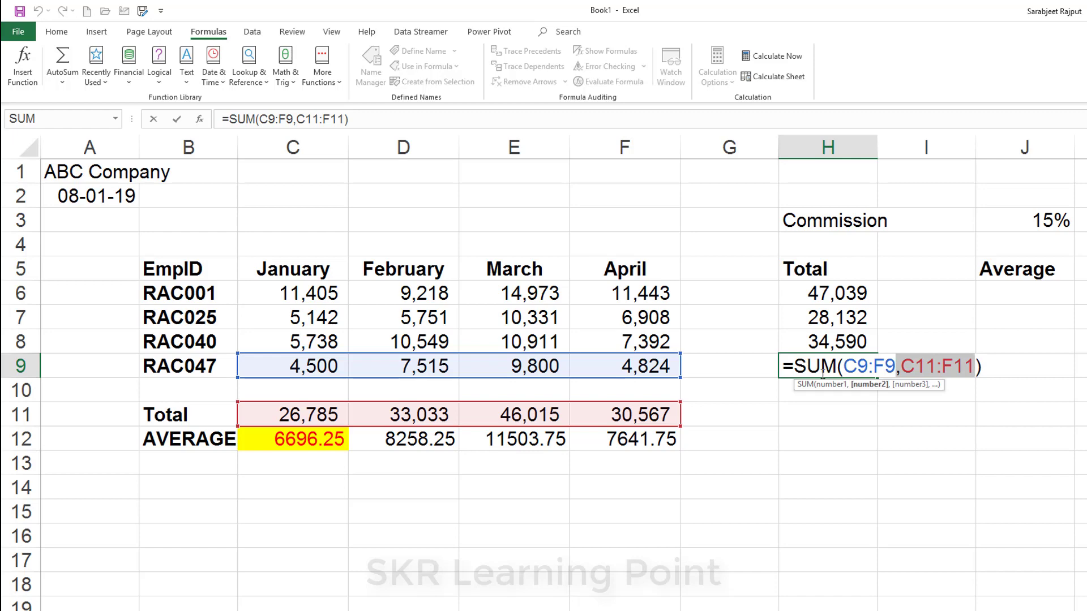
key("BackSpace")
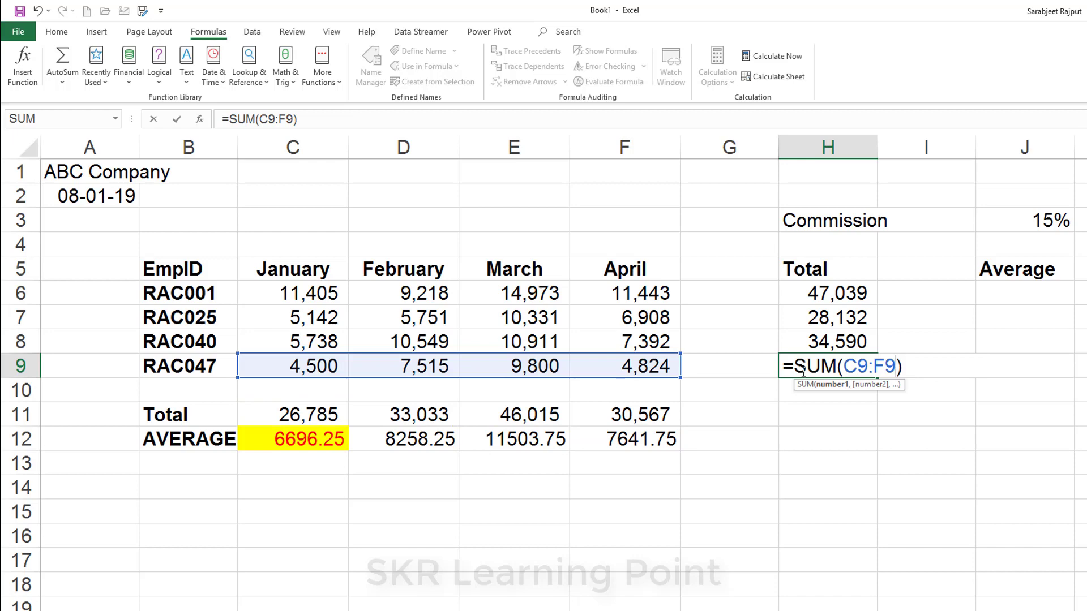
key("Return")
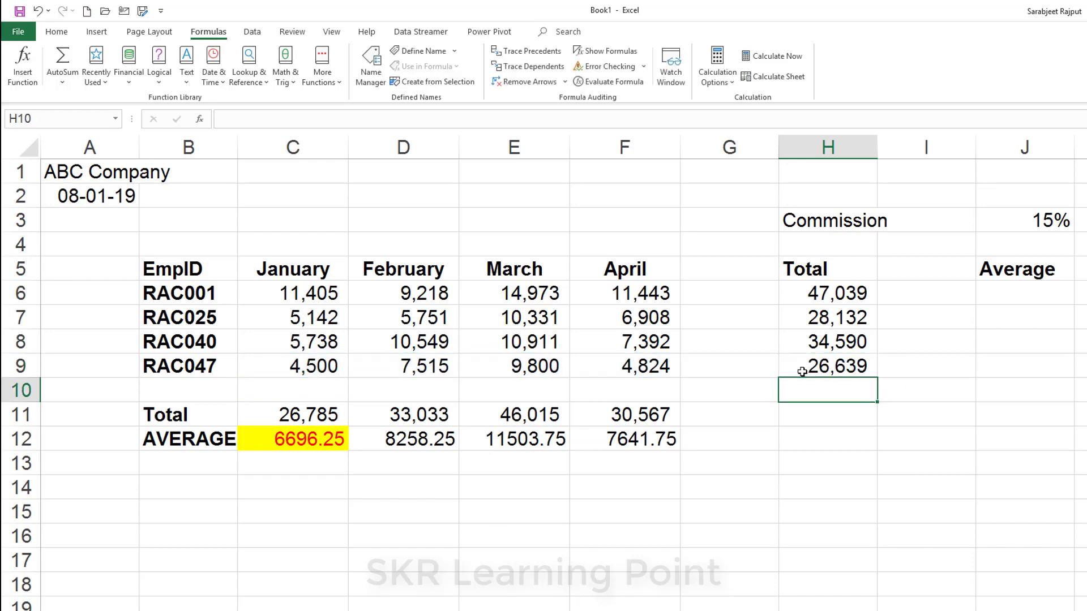
left_click(802, 372)
left_click_drag(832, 293, 827, 370)
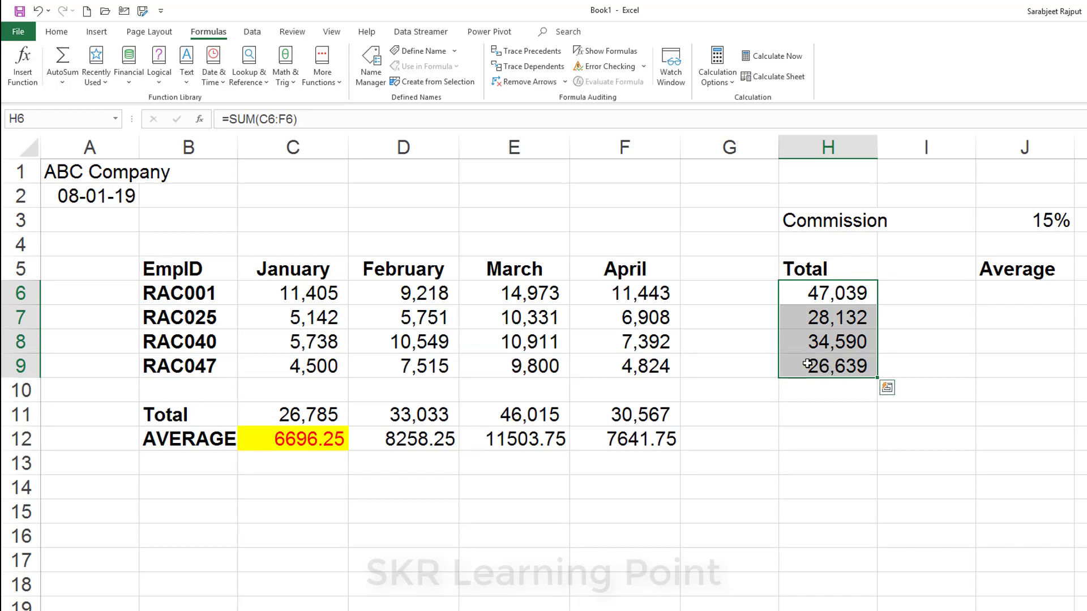
left_click(51, 83)
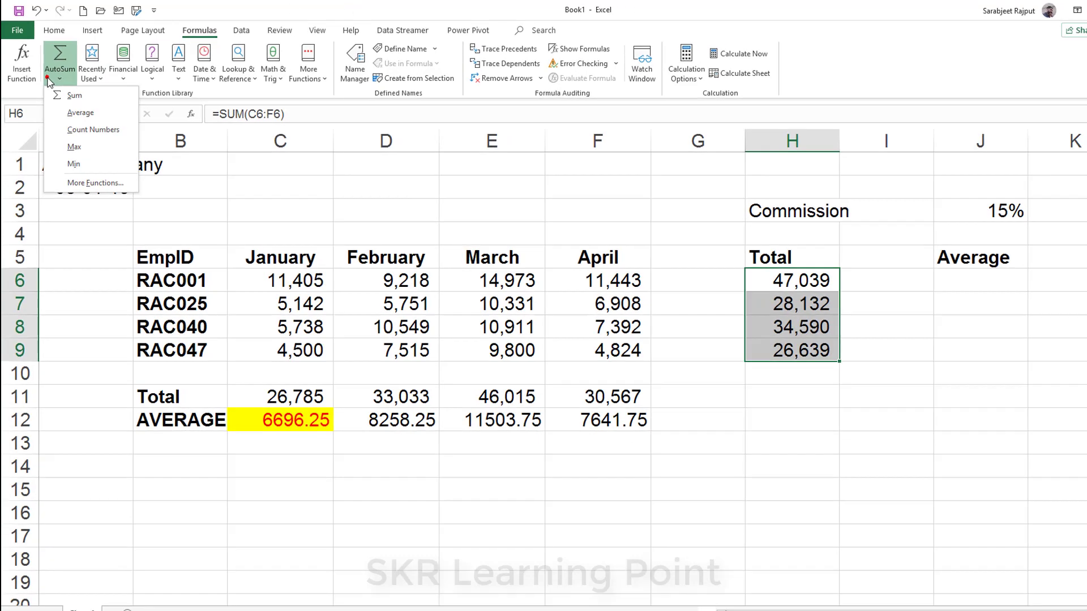
left_click(998, 266)
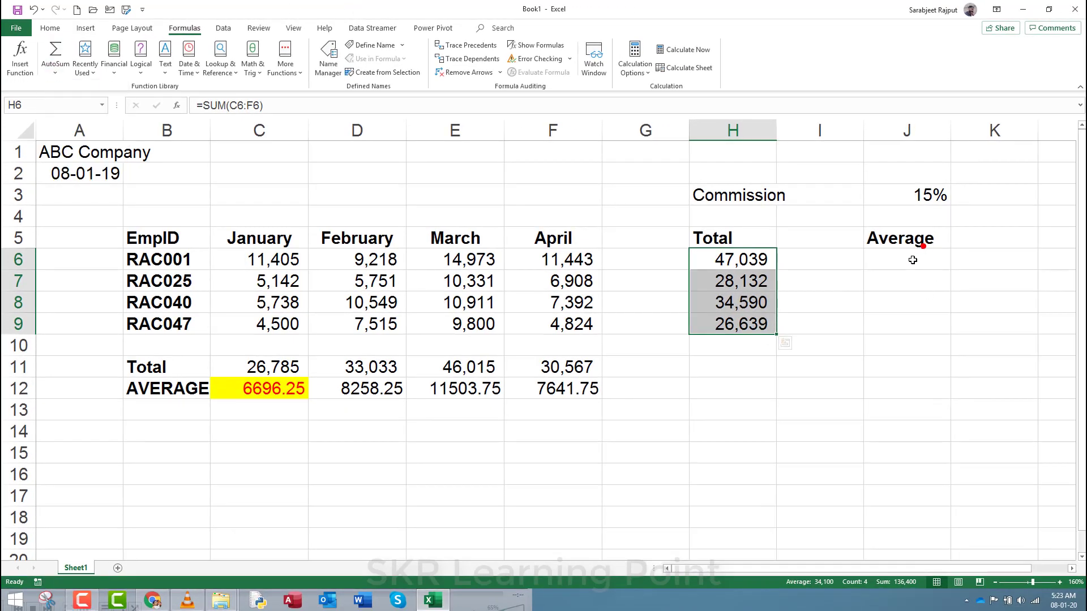
- Calculate RAC001's average in J6 with AutoSum's Average function over the range C6:F6
left_click(913, 260)
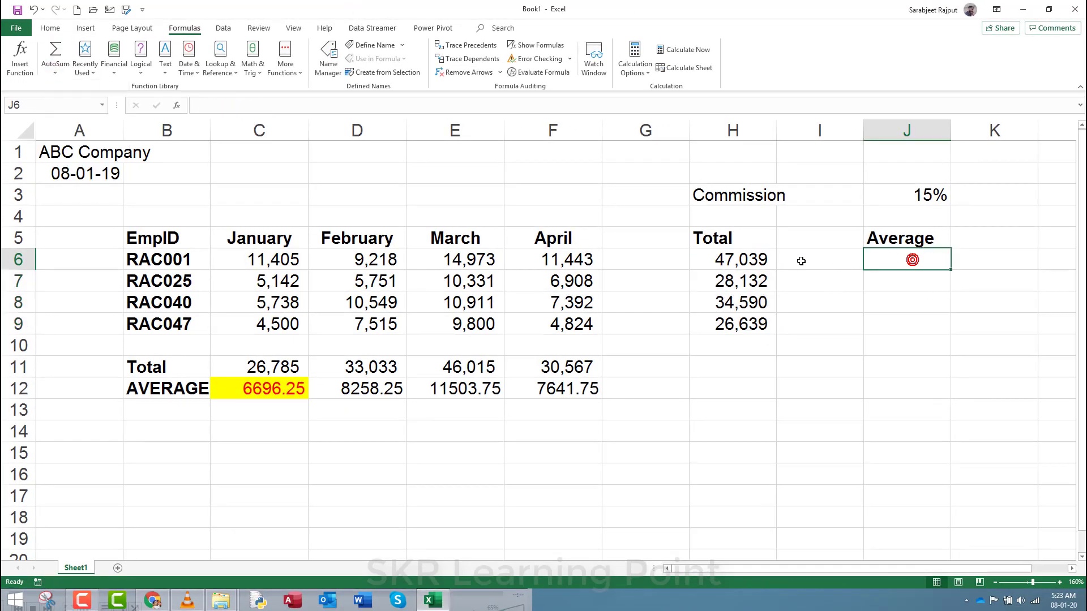
left_click(52, 74)
left_click(64, 105)
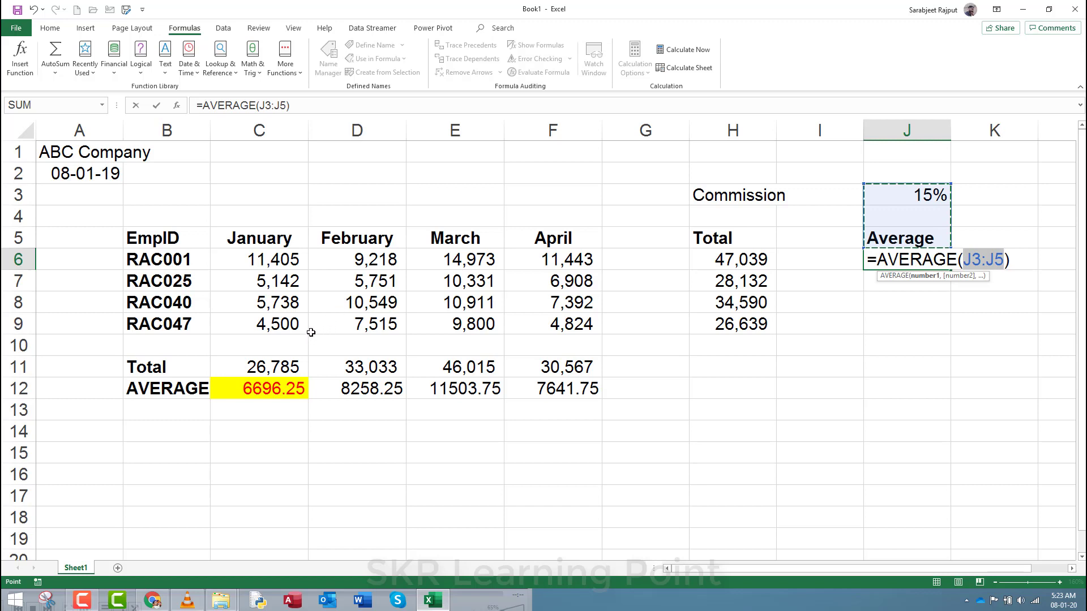
left_click(227, 262)
left_click_drag(229, 262, 547, 264)
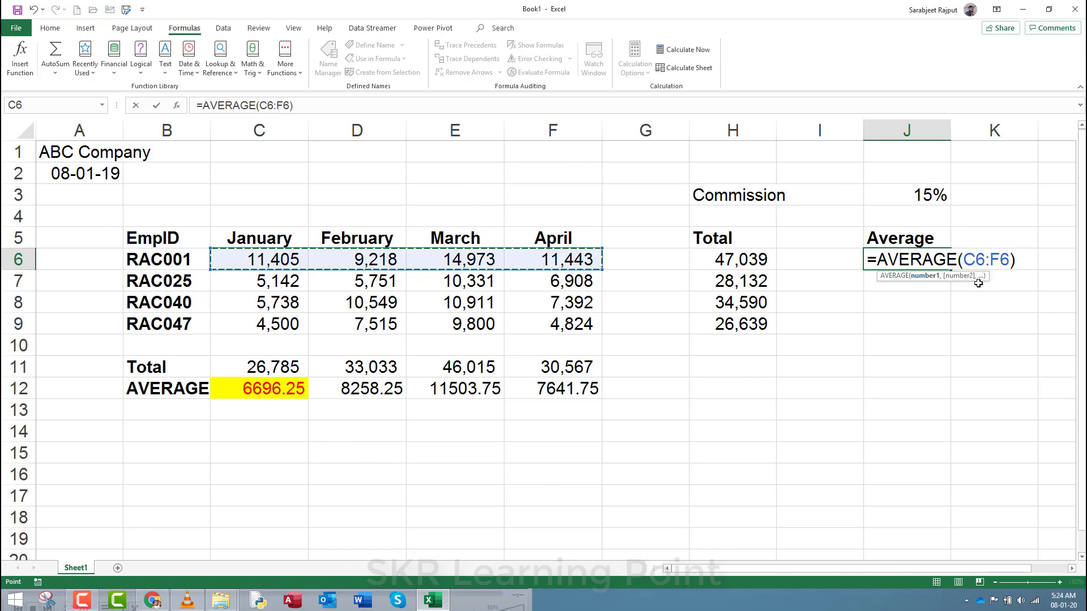
key("Return")
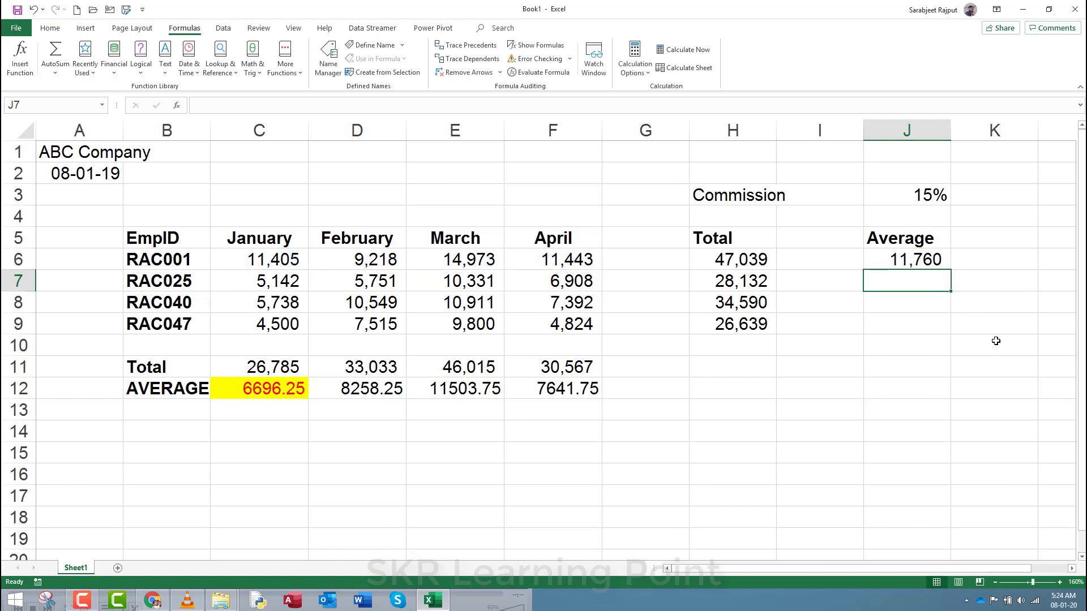
- Check the RAC001 source figures and fill the average formula from J6 down to J9
key("Up")
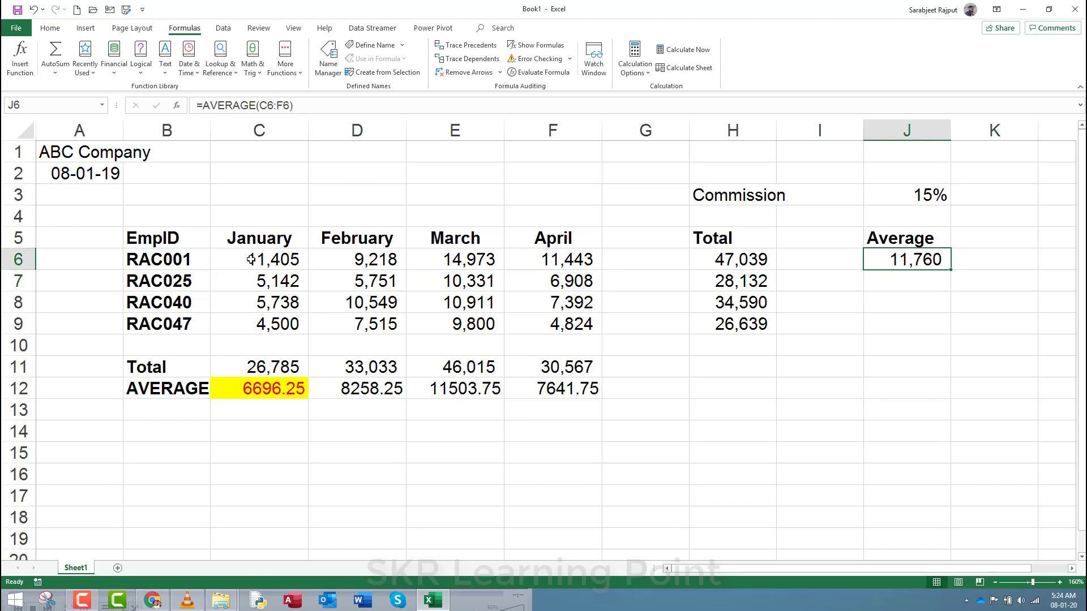
left_click_drag(252, 259, 521, 267)
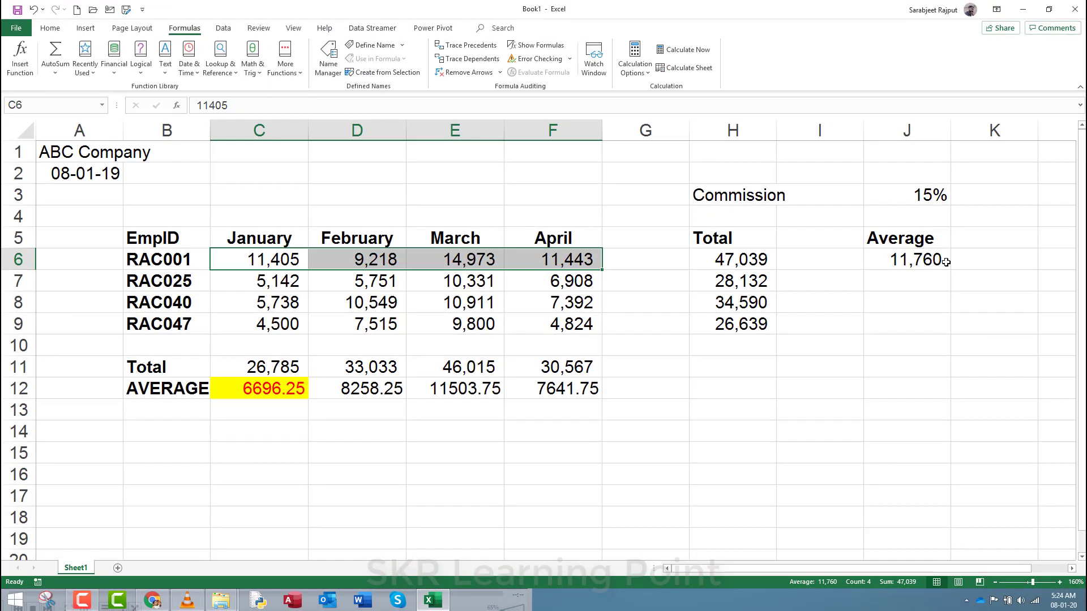
left_click(887, 142)
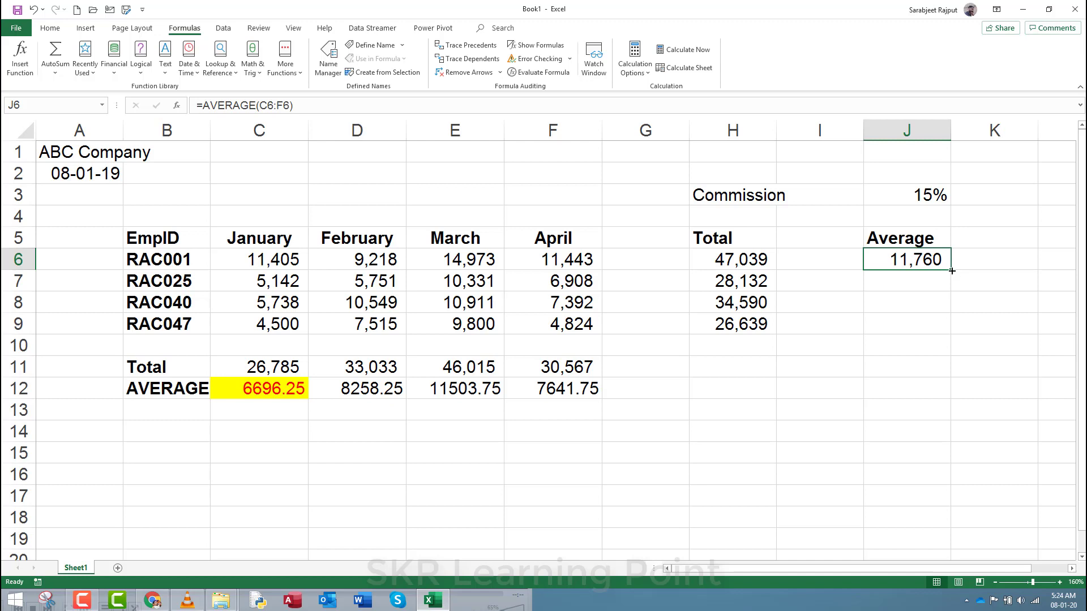
left_click_drag(952, 271, 953, 335)
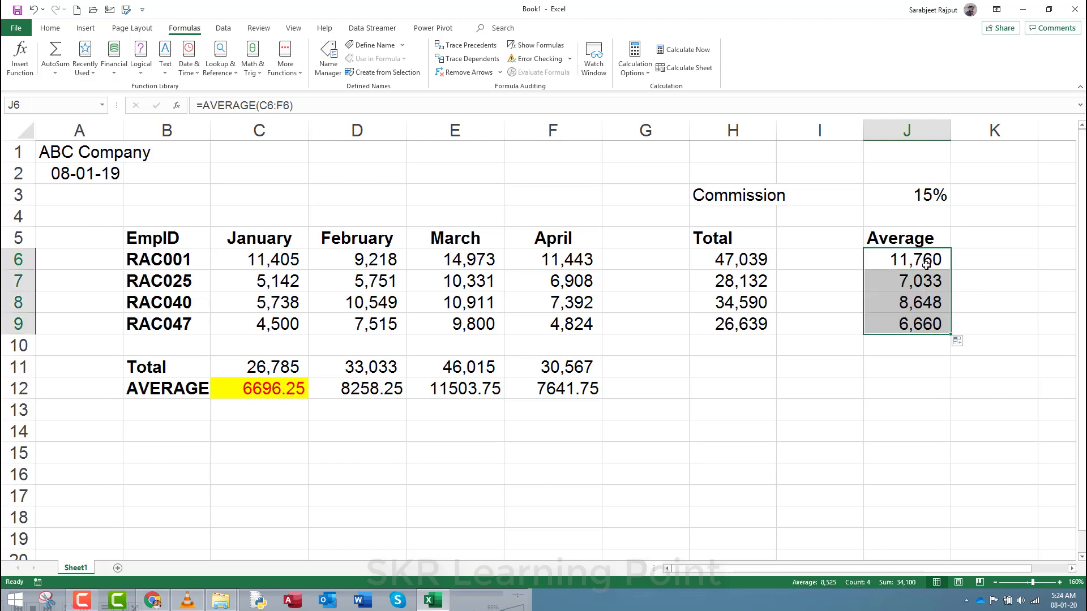
left_click_drag(925, 277, 915, 332)
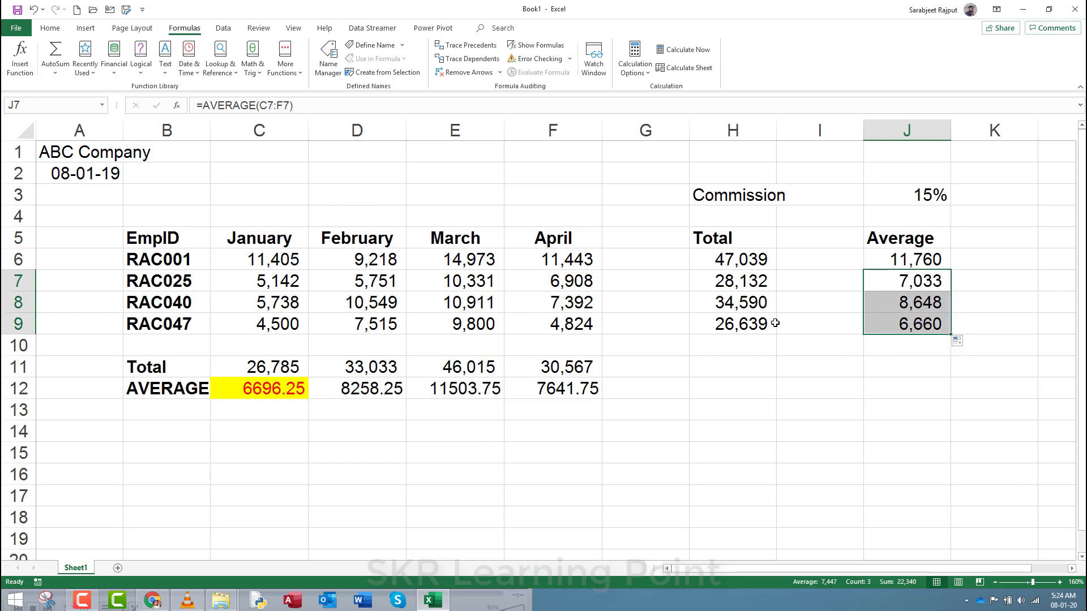
- Try AutoSum across H10:J10 at once and clear the inserted formulas
left_click_drag(760, 263, 885, 344)
left_click(748, 355)
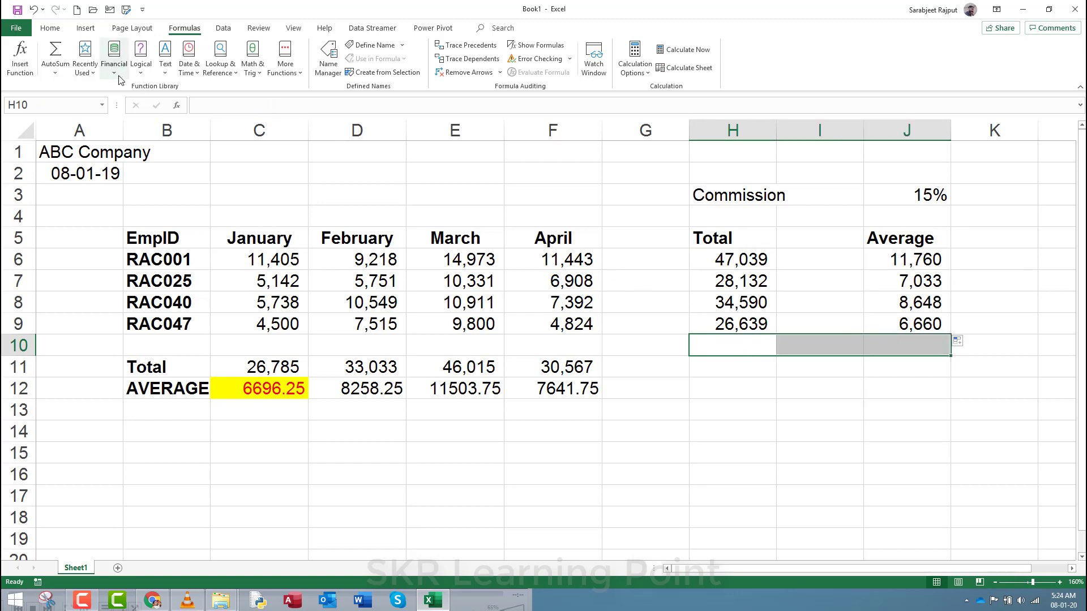
left_click(55, 50)
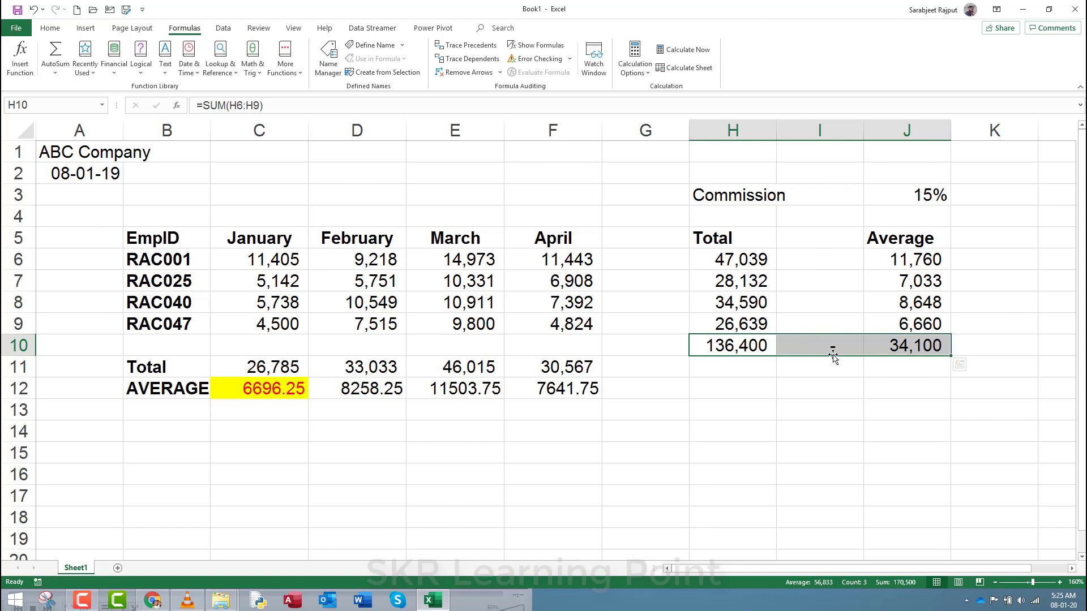
key("Delete")
- Insert AutoSum totals in H10 and J10 together as a non-adjacent selection and check the summed cells
left_click(726, 348)
left_click(922, 346, "ctrl")
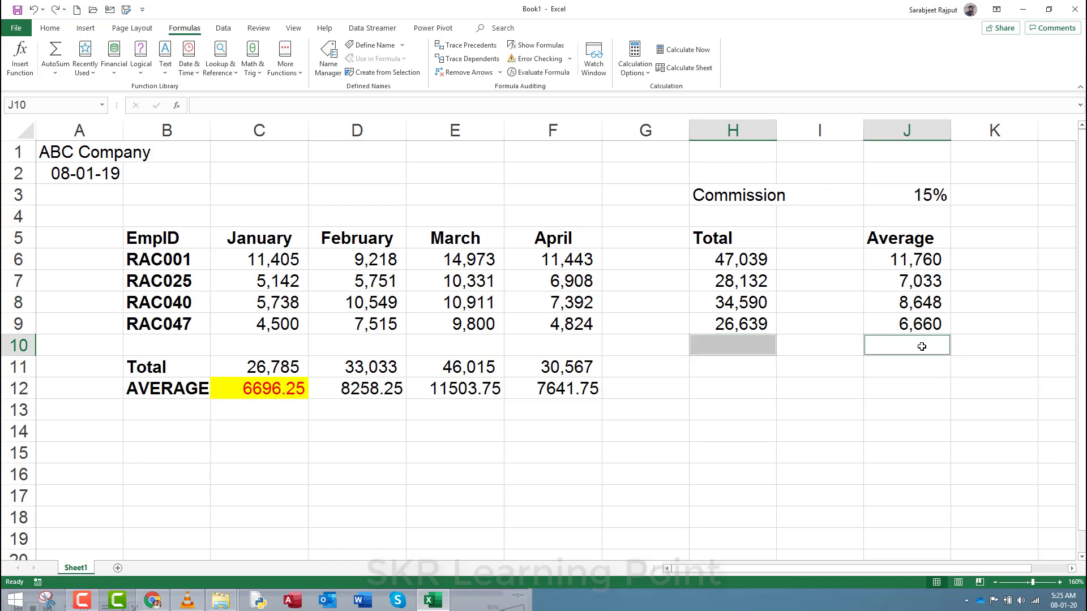
left_click(54, 52)
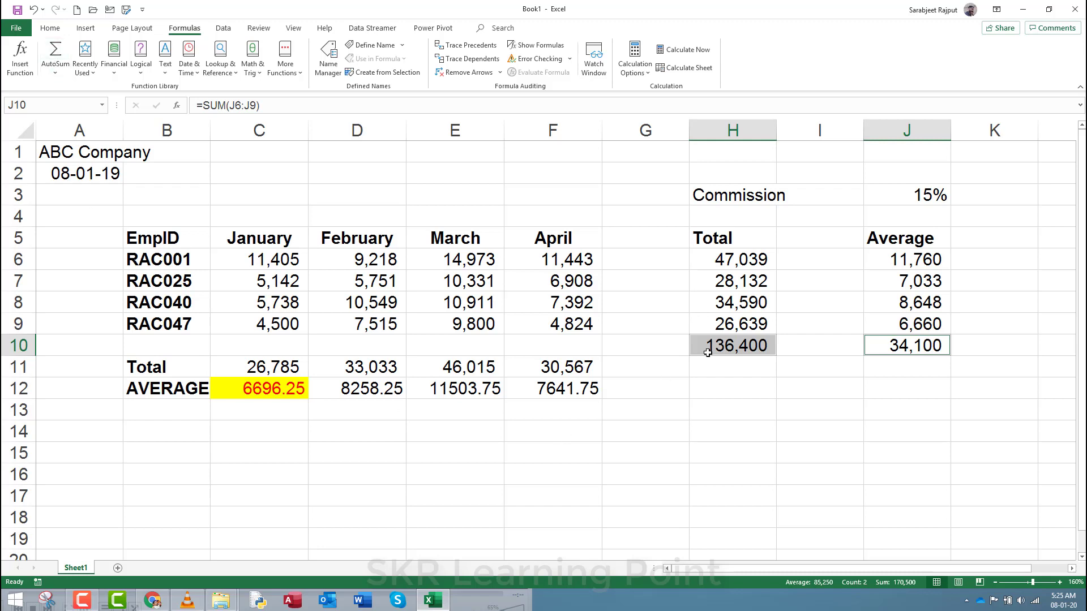
left_click(941, 393)
left_click_drag(905, 260, 905, 324)
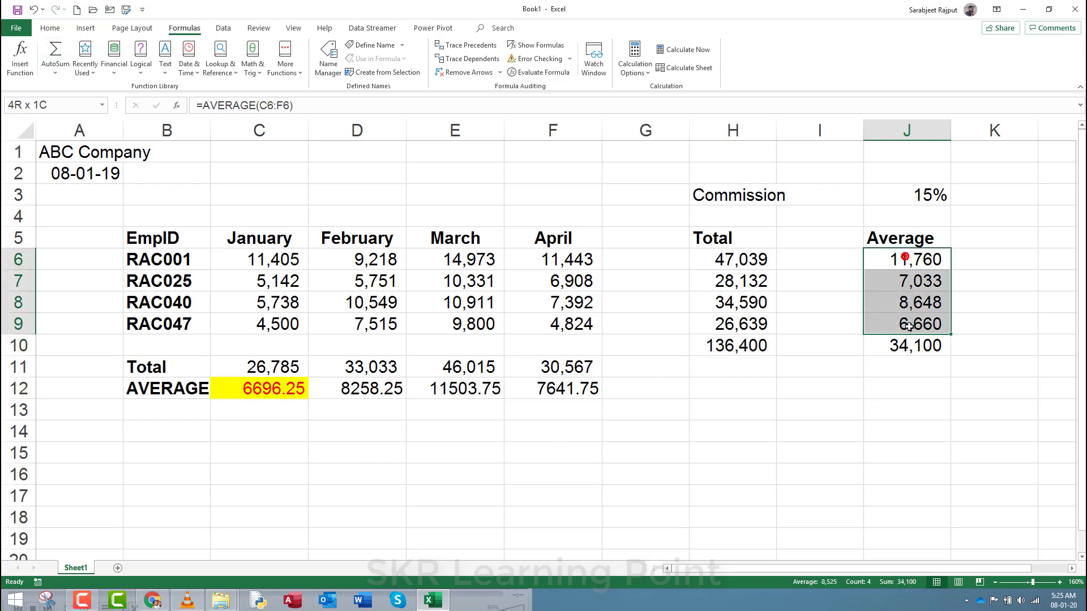
left_click_drag(712, 347, 820, 347)
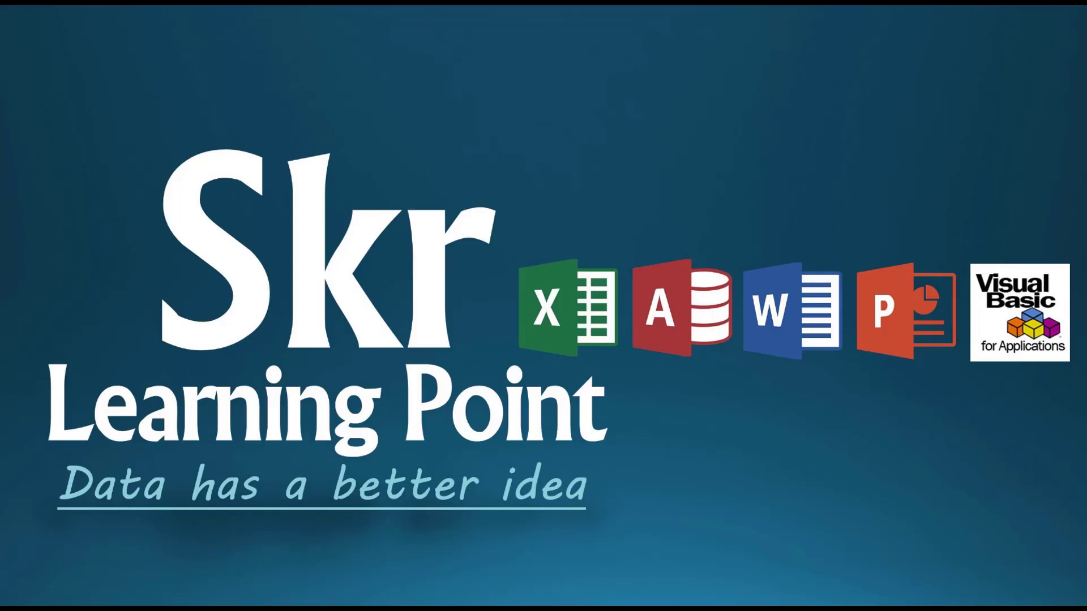